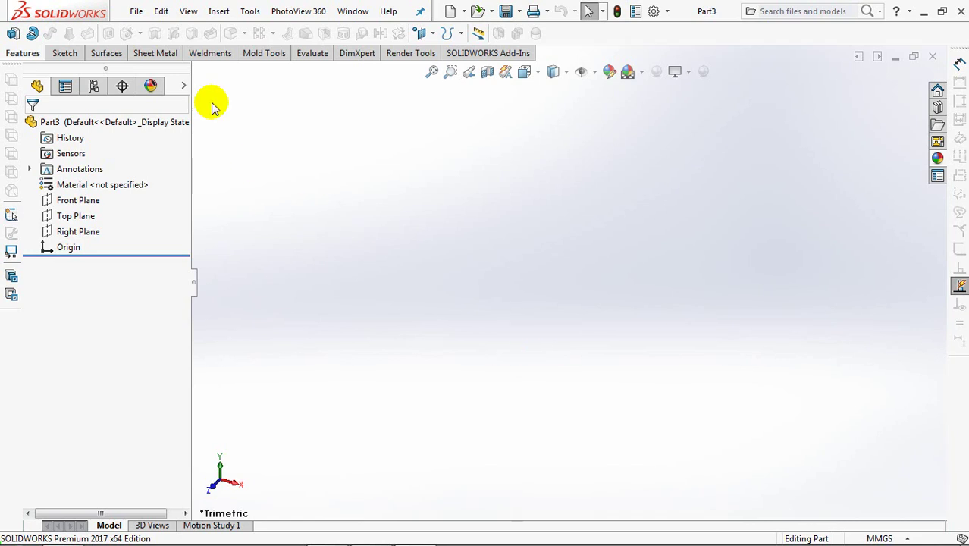
Insert the Square Lamp Holder part into Part3, moved -60 mm along X, shown isometrically.
left_click(291, 341)
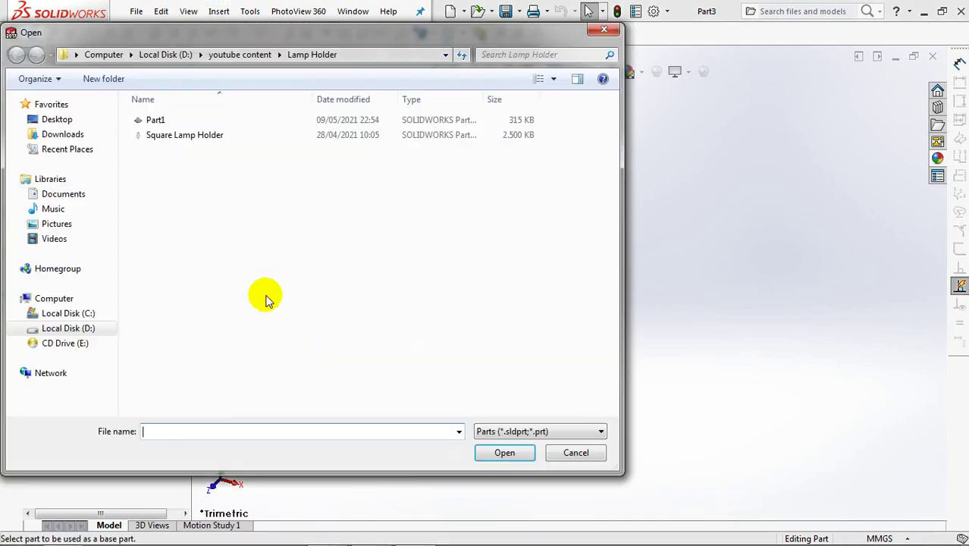
left_click(212, 138)
left_click(499, 447)
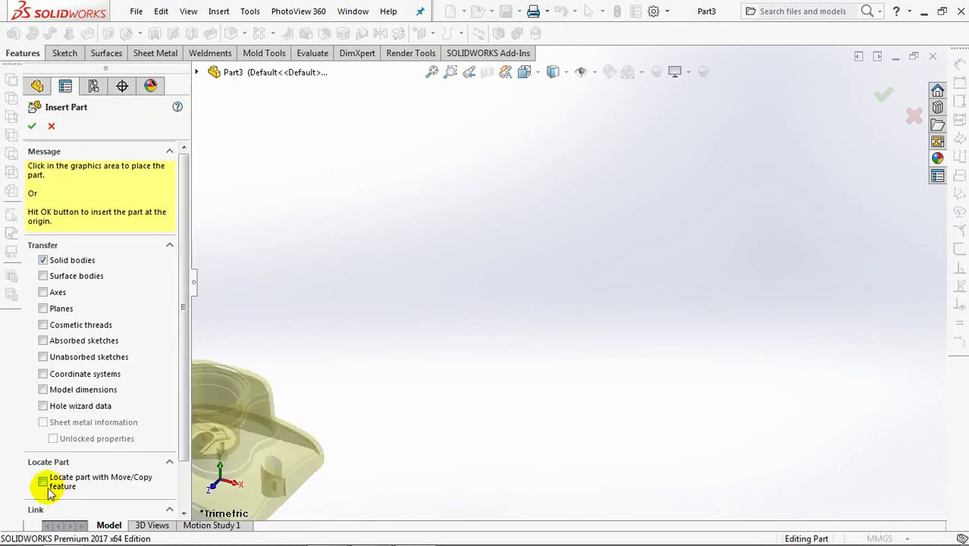
left_click(44, 482)
left_click(32, 126)
type("-60")
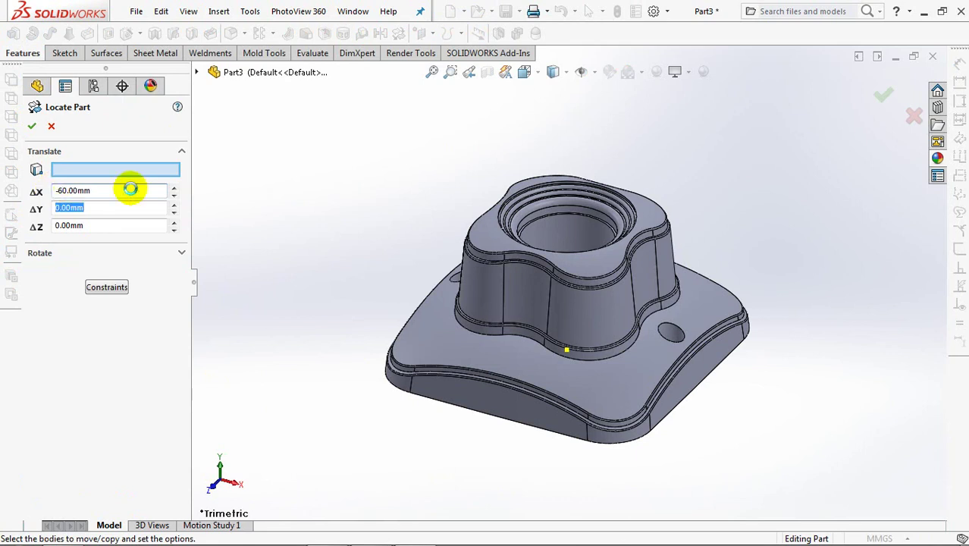
left_click(30, 125)
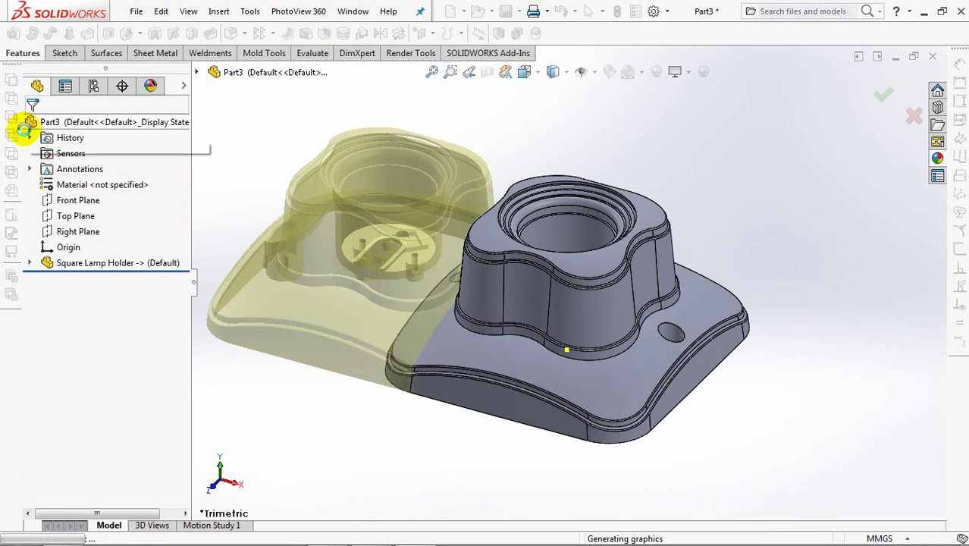
key("ctrl+7")
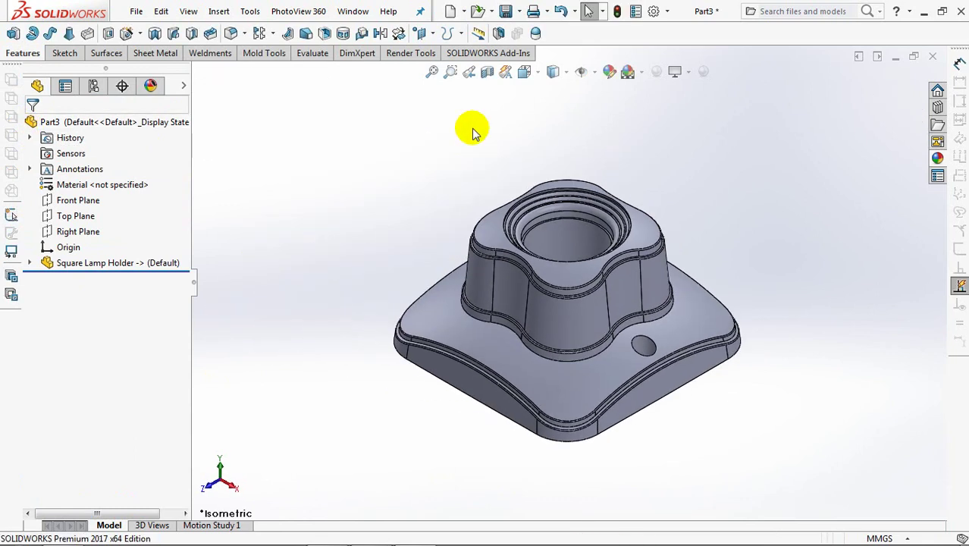
Add a Scale1 feature scaling the lamp holder body uniformly by 1.005 about the origin.
left_click(269, 55)
left_click(238, 33)
left_click(150, 187)
left_click(135, 199)
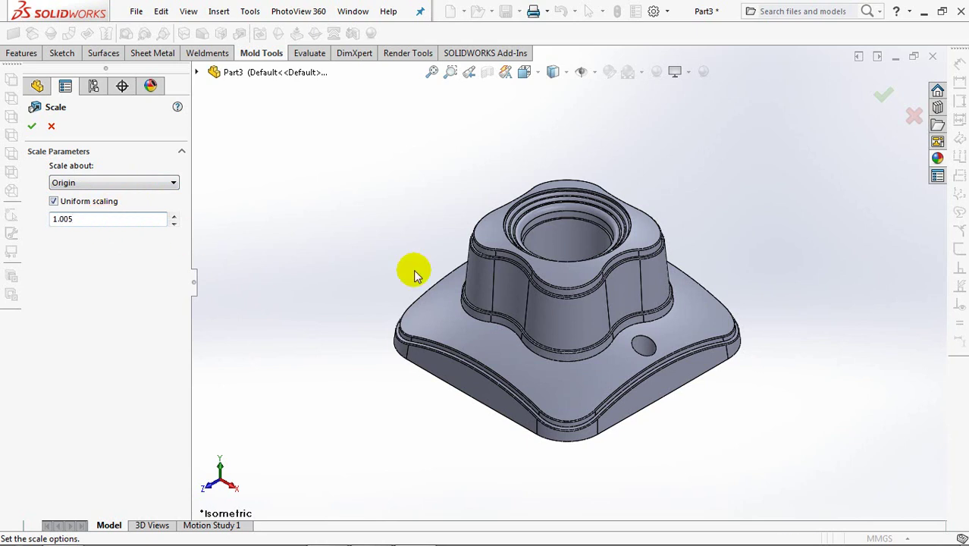
left_click(446, 313)
left_click(32, 127)
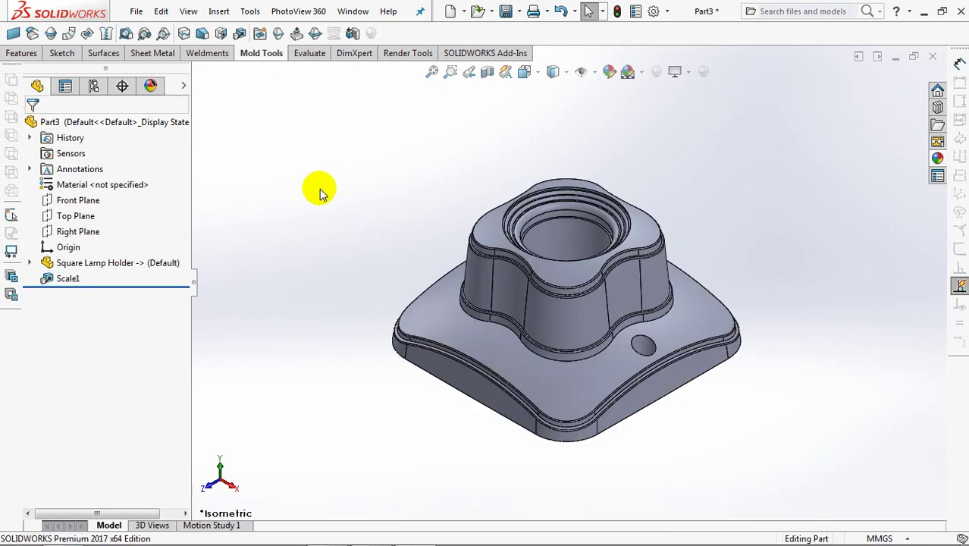
Create Parting Line1 from 8 base edges, using the bottom face as pull direction with 1° draft.
left_click(278, 33)
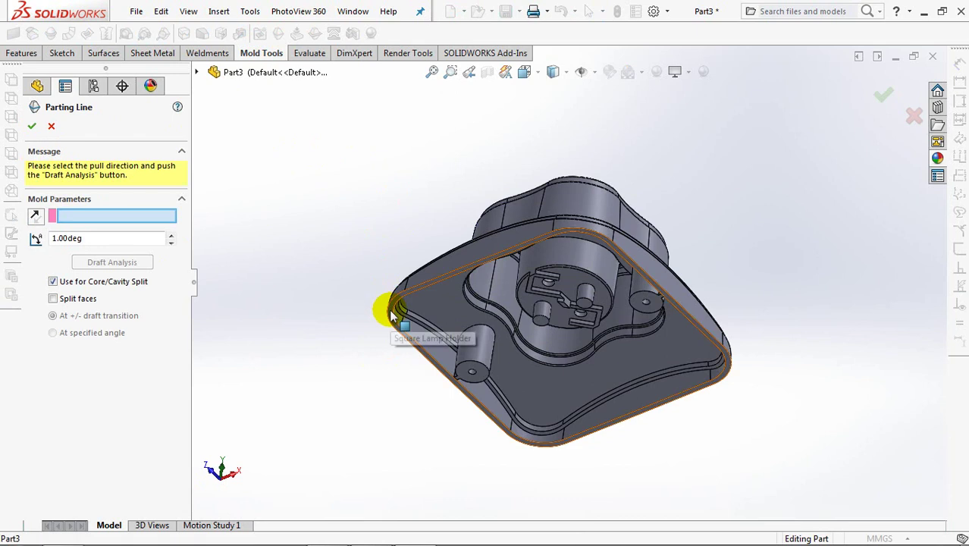
left_click(389, 308)
left_click(113, 262)
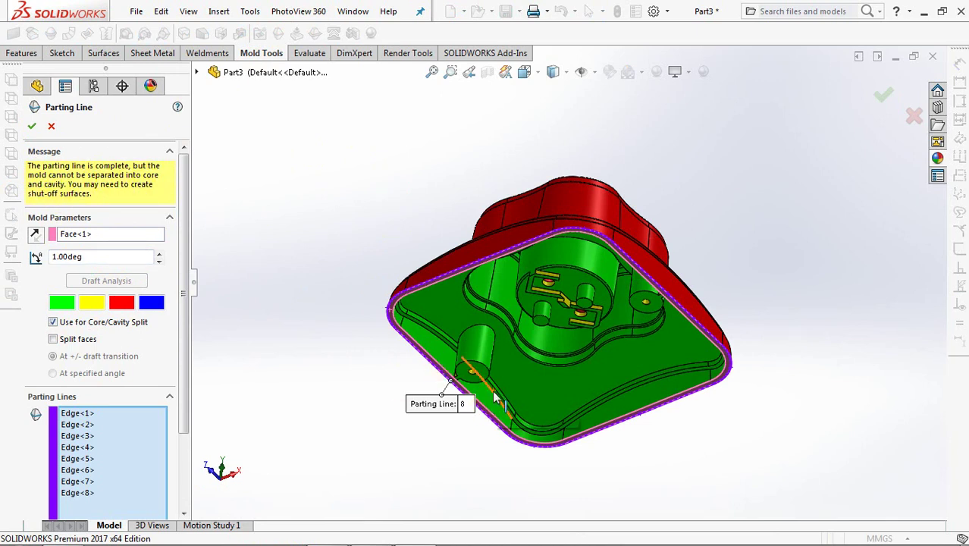
scroll(494, 396, "down", 3)
scroll(502, 314, "down", 3)
scroll(281, 408, "down", 2)
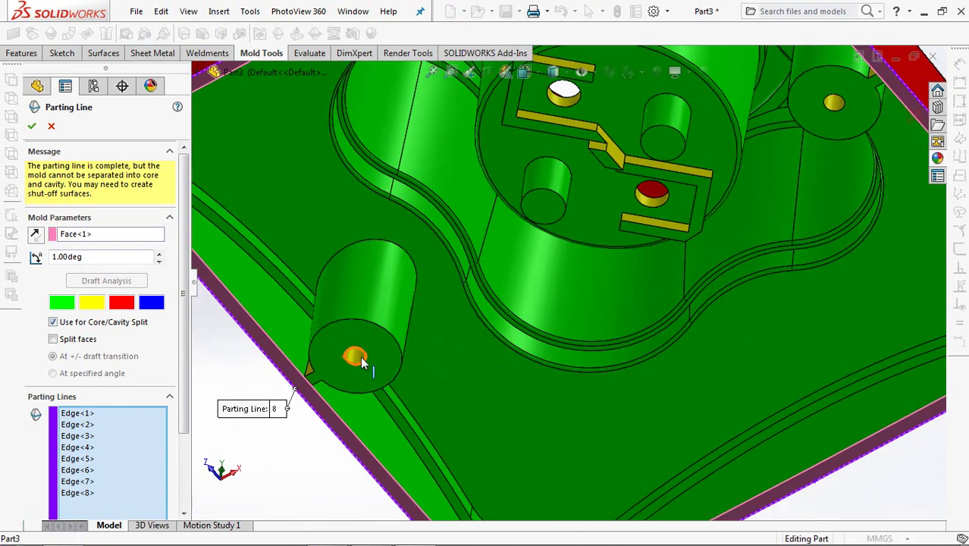
key("f")
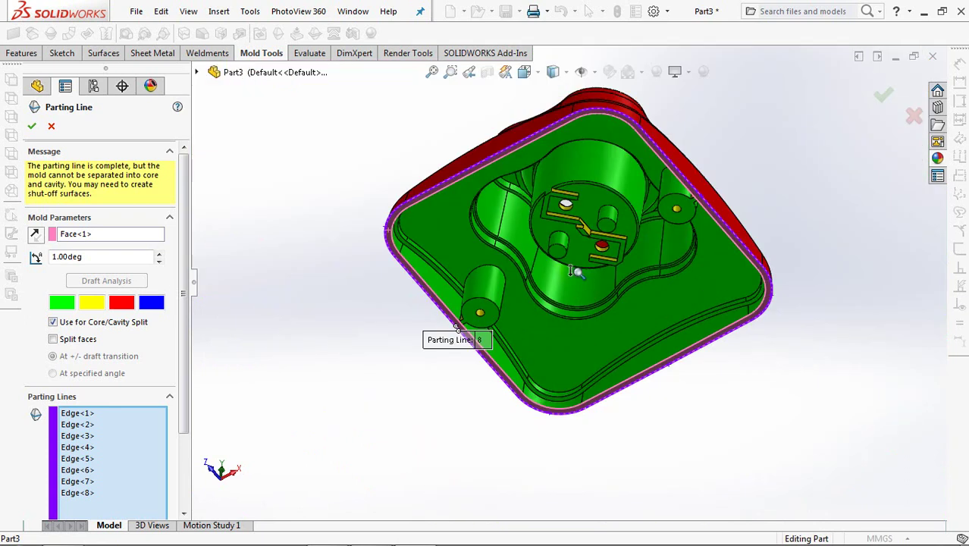
middle_click_drag(594, 253, 541, 406)
left_click(31, 127)
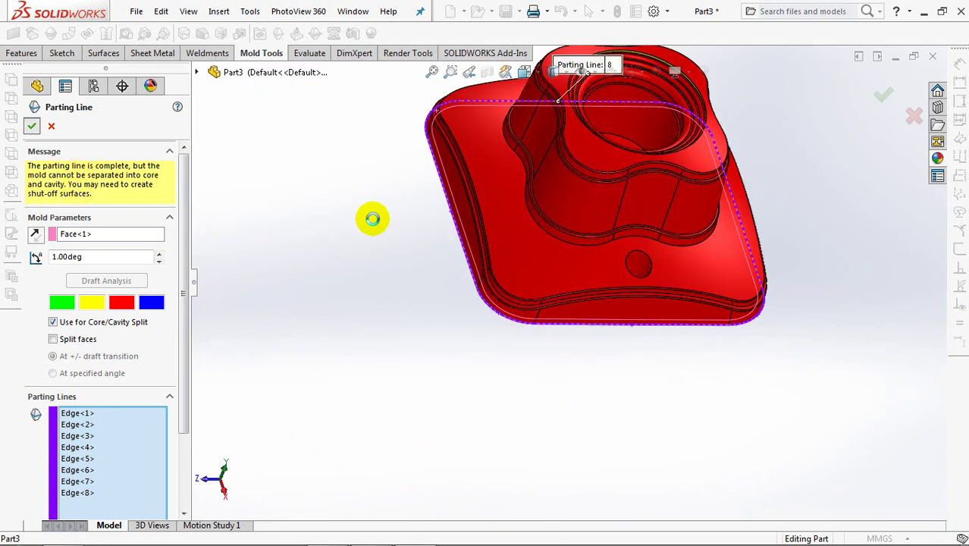
key("ctrl+7")
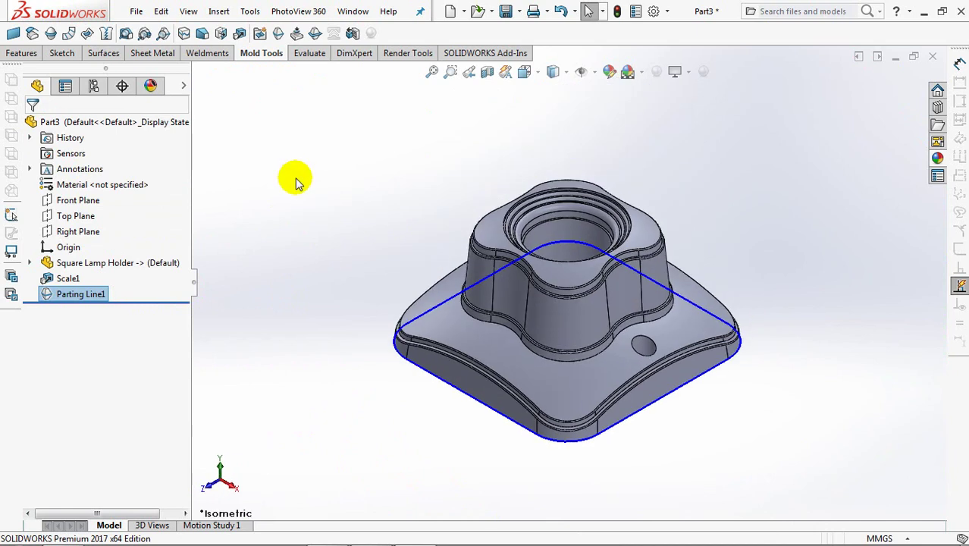
Create Shut-Off Surface1 from the Contact loops to close the part's openings.
left_click(294, 33)
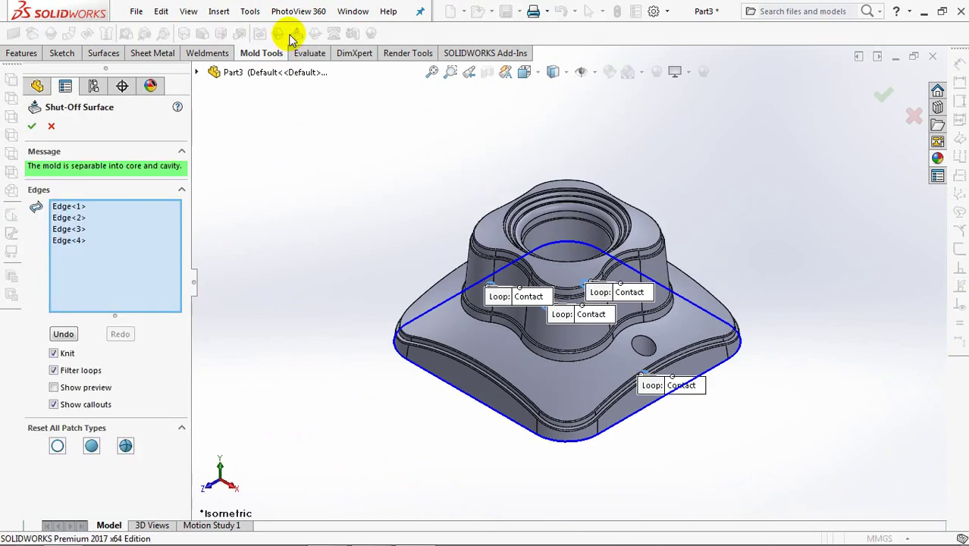
mouse_move(358, 169)
middle_mouse_down()
mouse_move(364, 277)
mouse_move(436, 64)
mouse_move(353, 201)
mouse_move(320, 305)
mouse_move(277, 348)
mouse_move(246, 350)
middle_mouse_up()
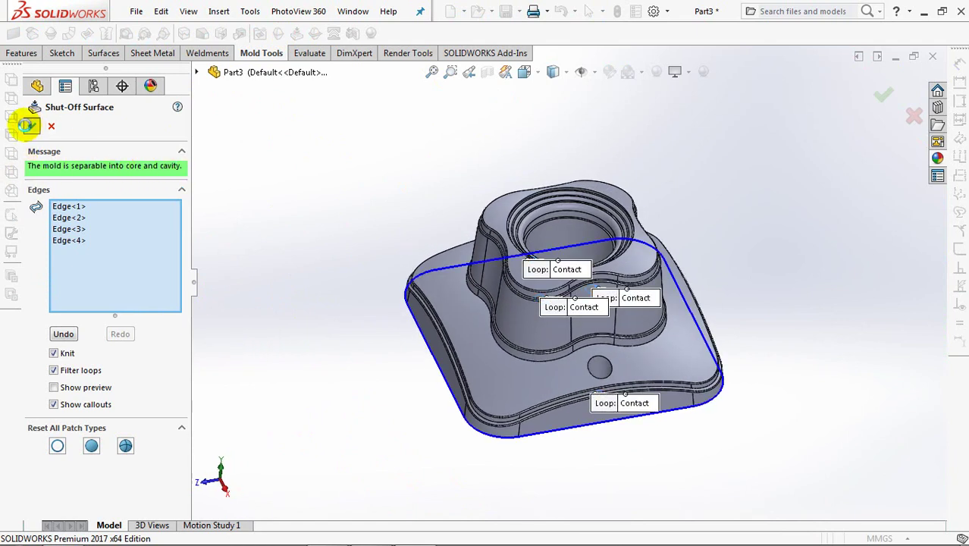
left_click(28, 126)
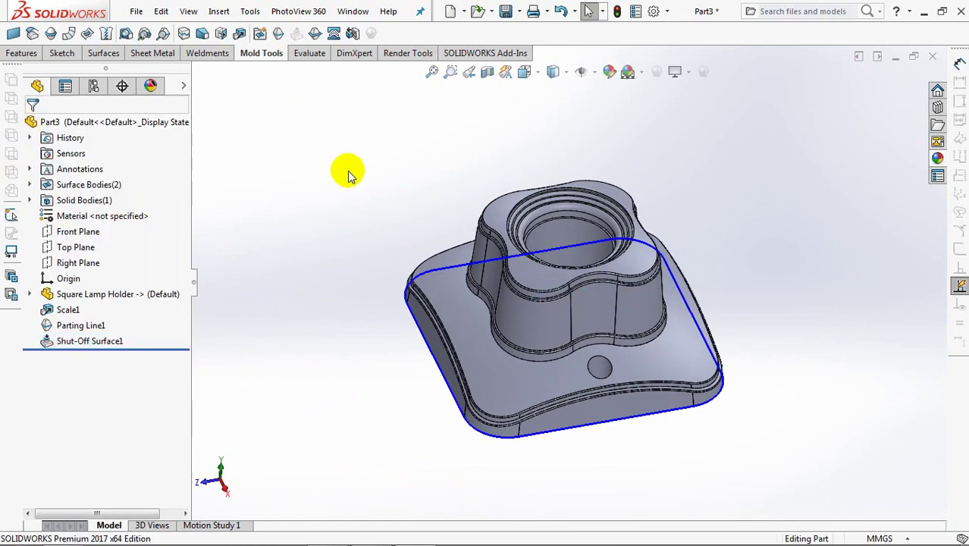
key("ctrl+7")
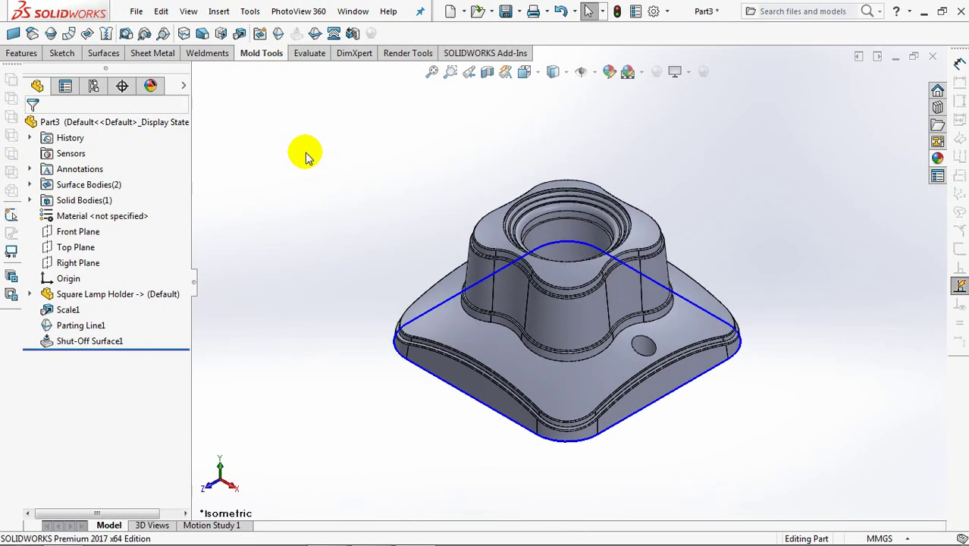
Hide the lamp holder solid body.
left_click(29, 200)
left_click(56, 214)
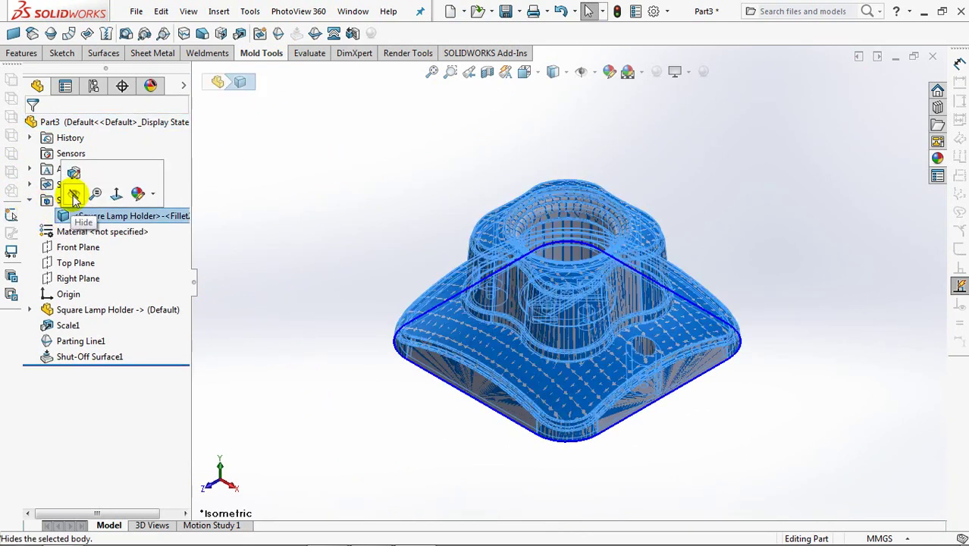
left_click(65, 194)
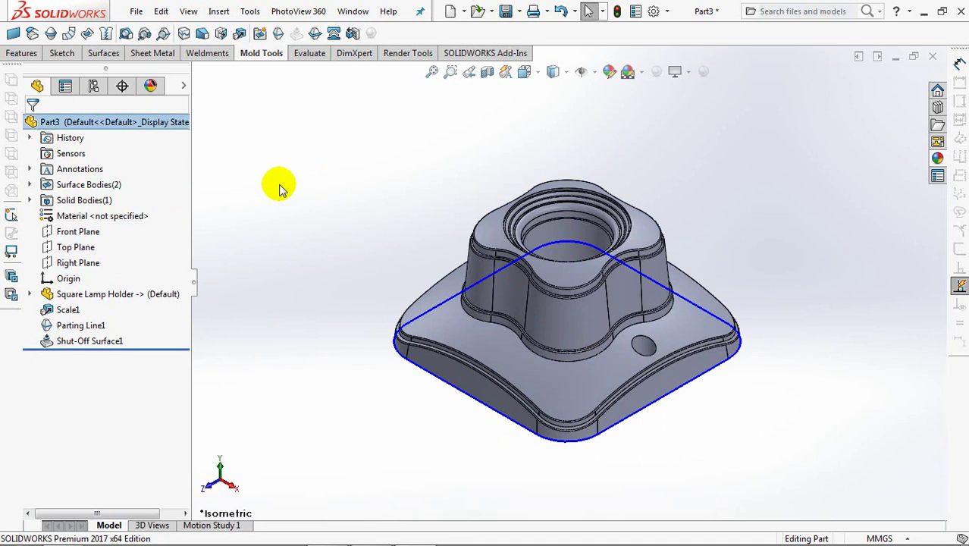
left_click(32, 57)
Start a linear pattern along the Right Plane with 120 mm spacing and 2 instances.
left_click(266, 33)
left_click(302, 53)
left_click(196, 72)
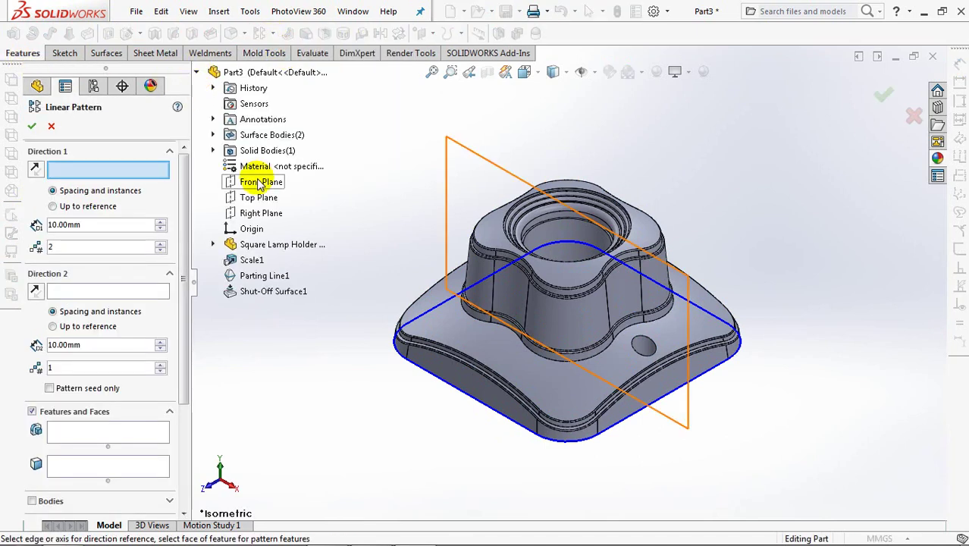
left_click(250, 214)
left_click(97, 225)
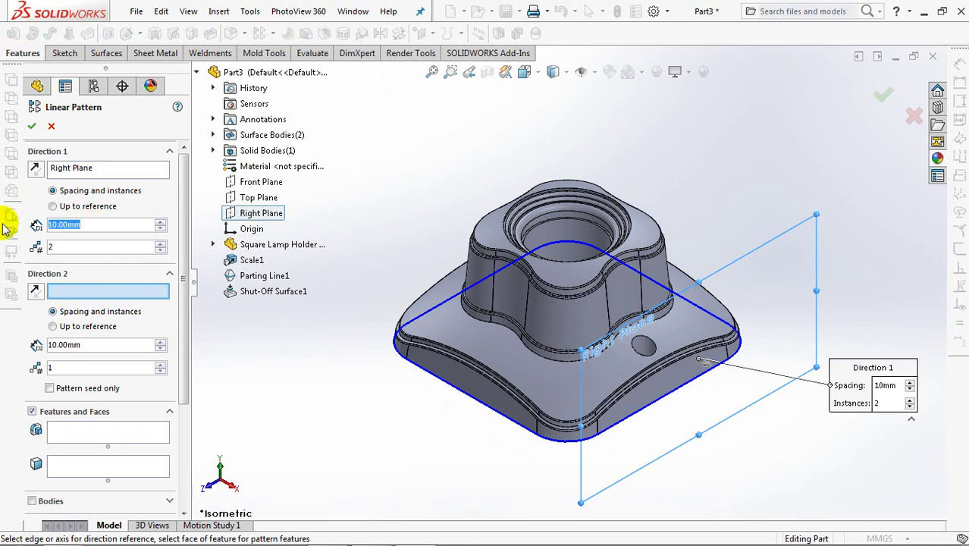
type("120")
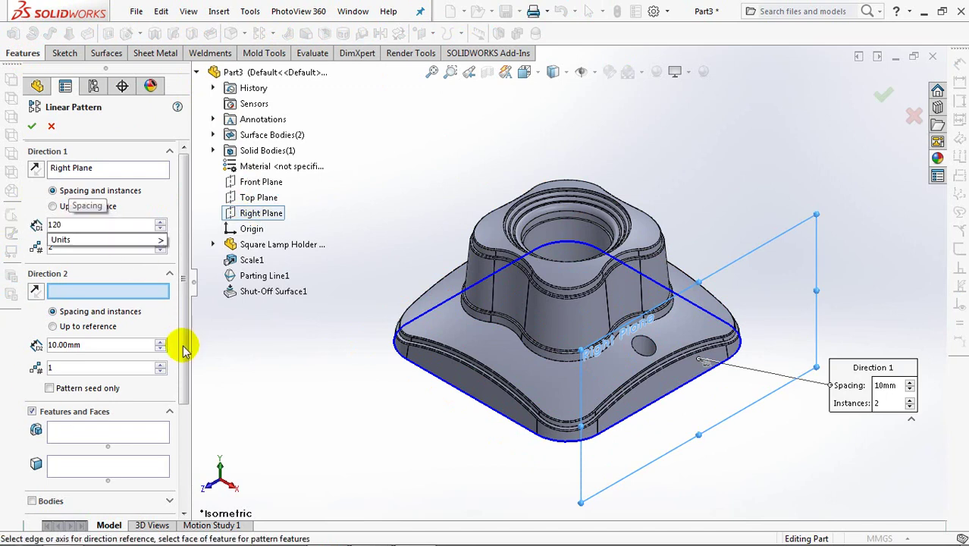
left_click_drag(185, 349, 186, 432)
Pattern the lamp holder body plus the cavity and core shut-off surfaces as LPattern1.
left_click(31, 403)
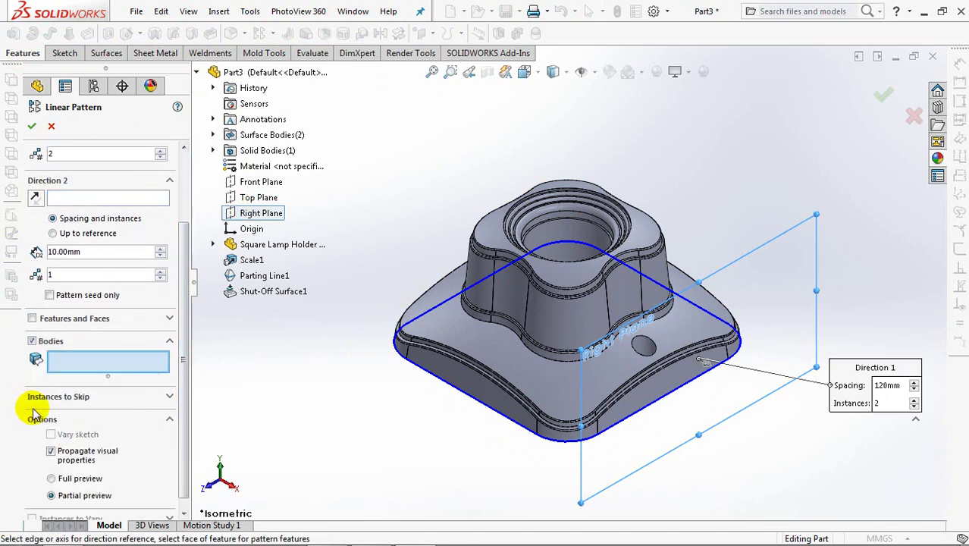
left_click(213, 151)
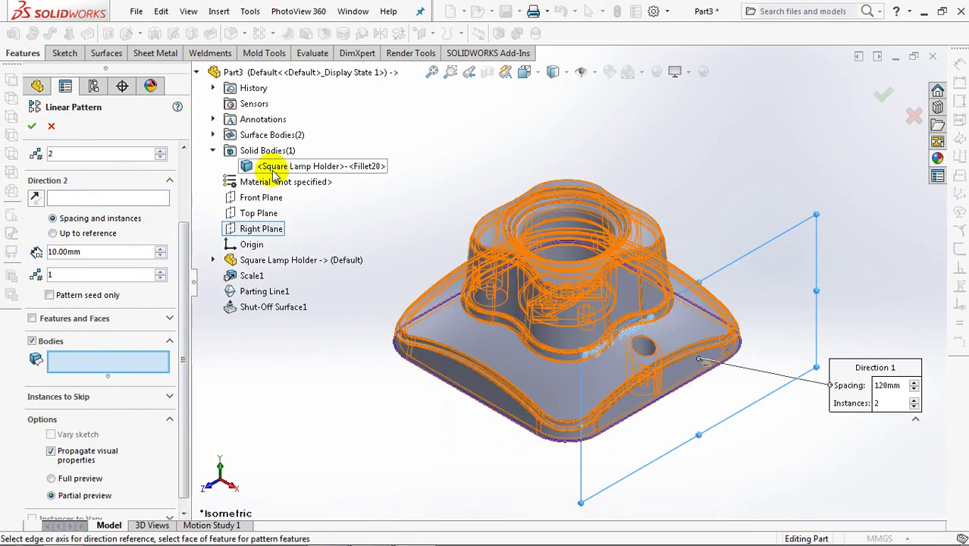
left_click(275, 169)
left_click(213, 135)
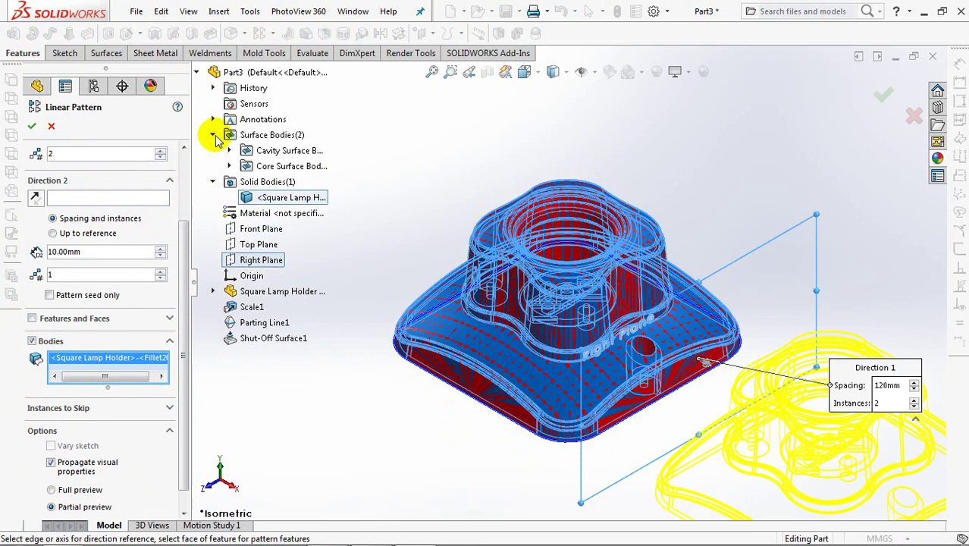
left_click(229, 151)
left_click(273, 166)
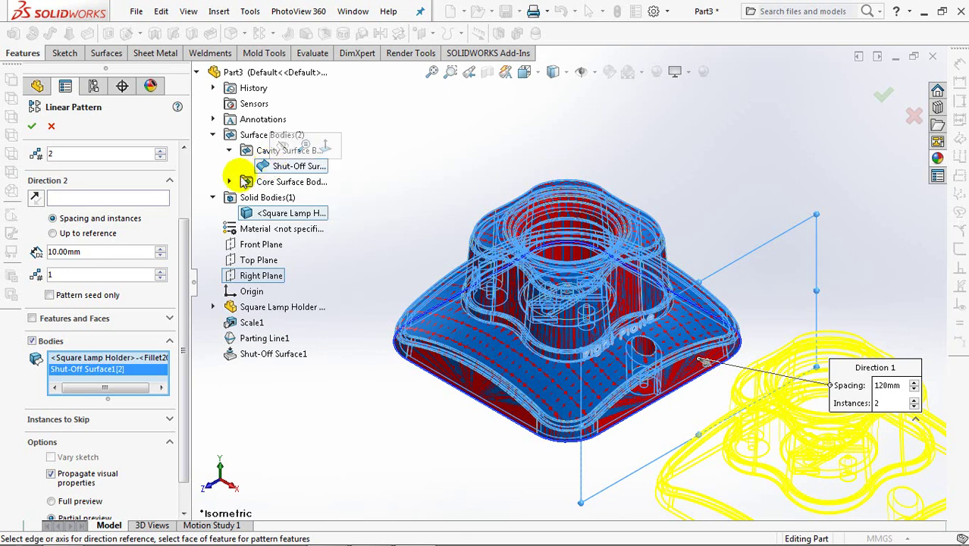
left_click(229, 182)
left_click(272, 197)
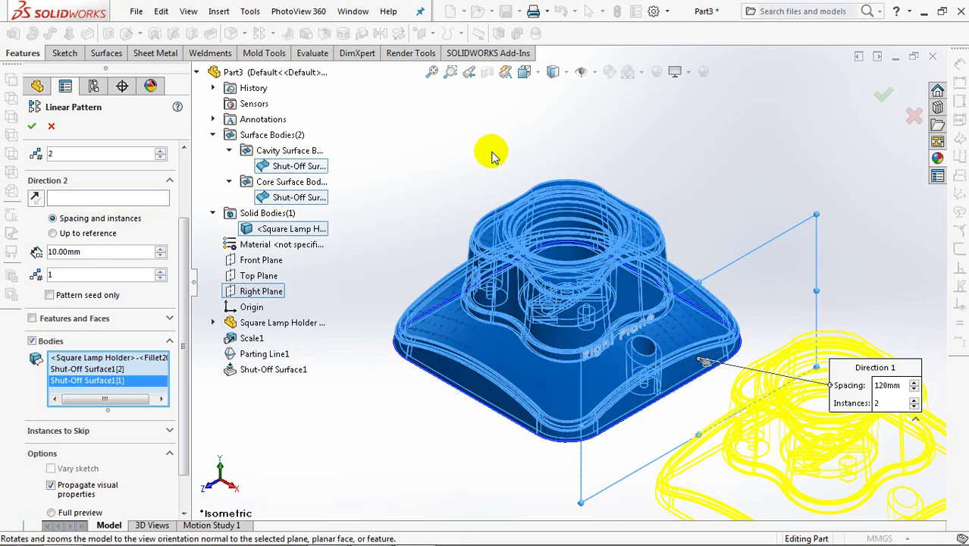
scroll(485, 150, "up", 1)
scroll(476, 148, "up", 2)
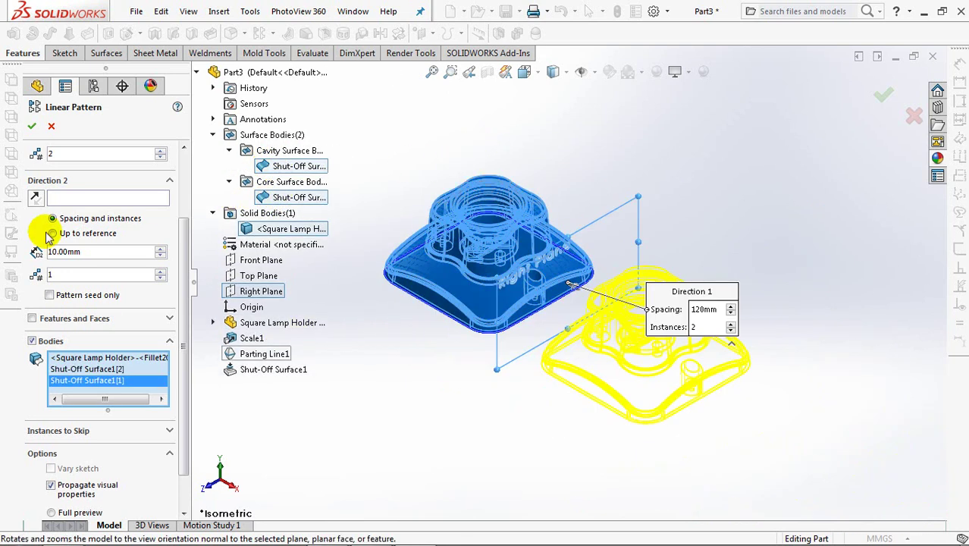
left_click(31, 125)
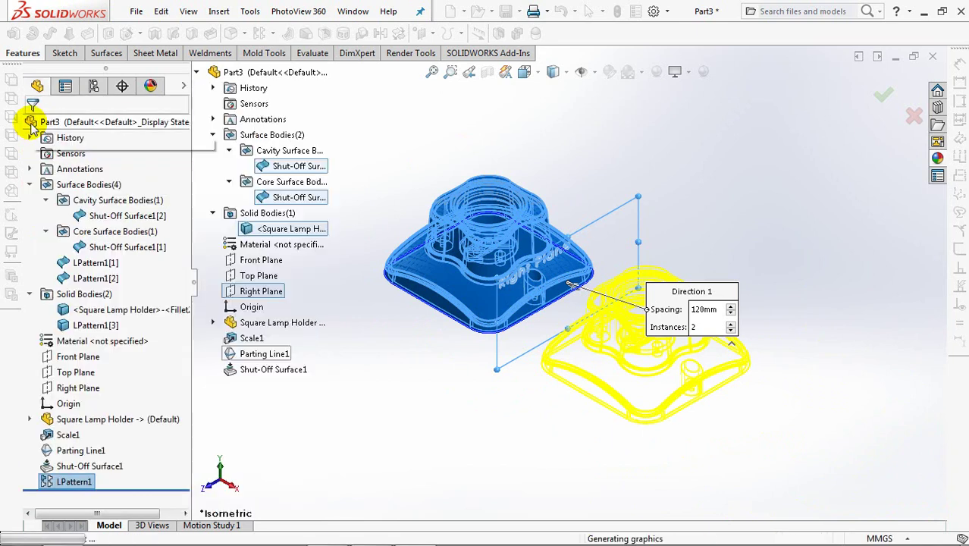
Hide the Solid Bodies folder and select Parting Line1.
left_click(51, 295)
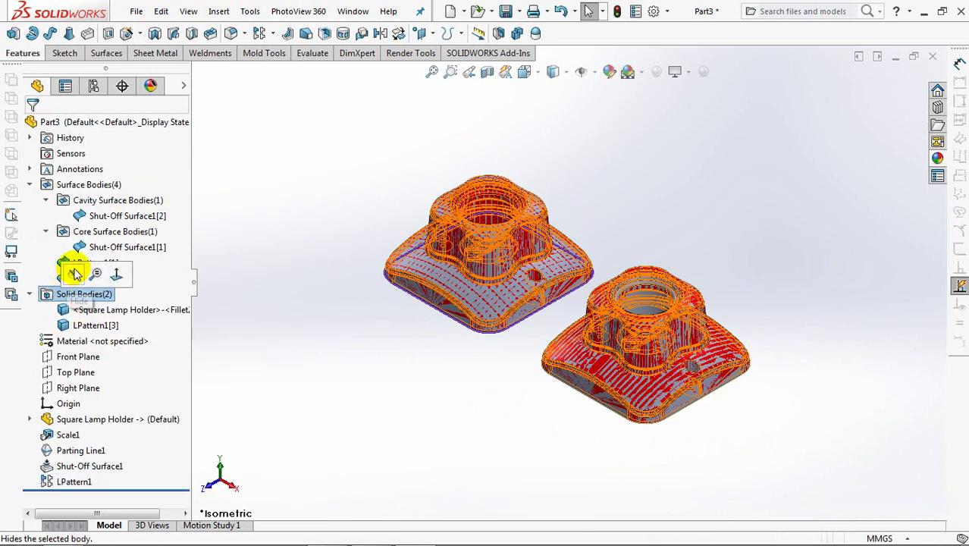
left_click(74, 276)
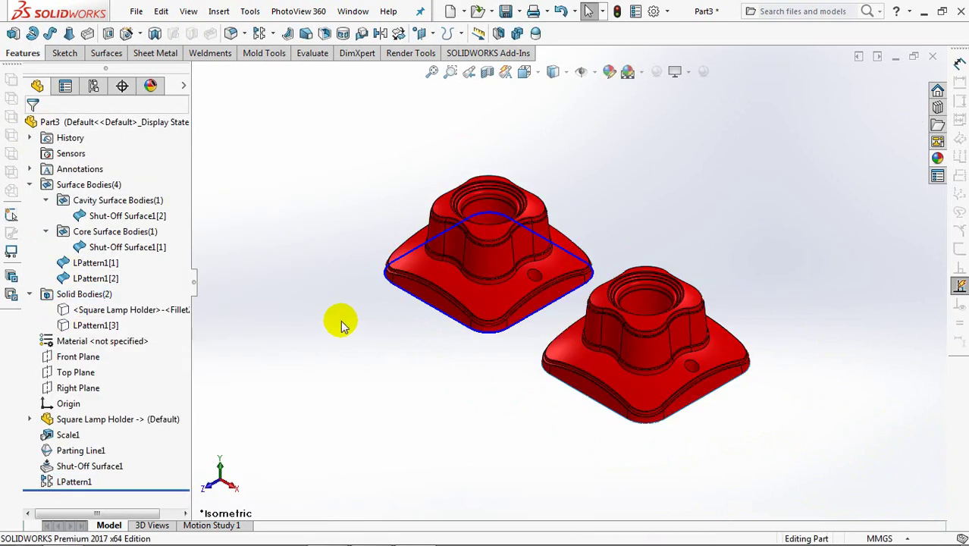
left_click(79, 450)
Hide Parting Line1 and start a sketch on the lamp holders' bottom face.
left_click(65, 440)
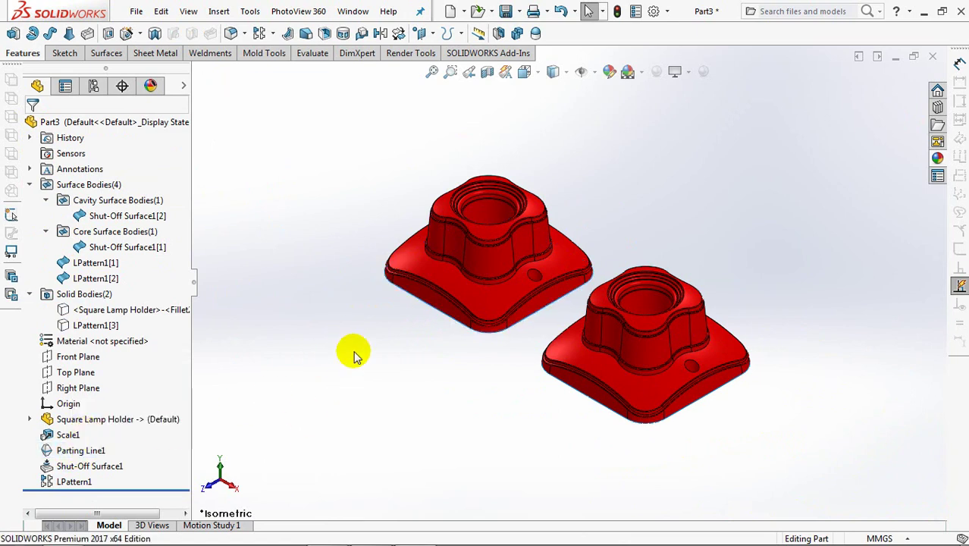
middle_click_drag(353, 351, 357, 192)
scroll(455, 371, "down", 5)
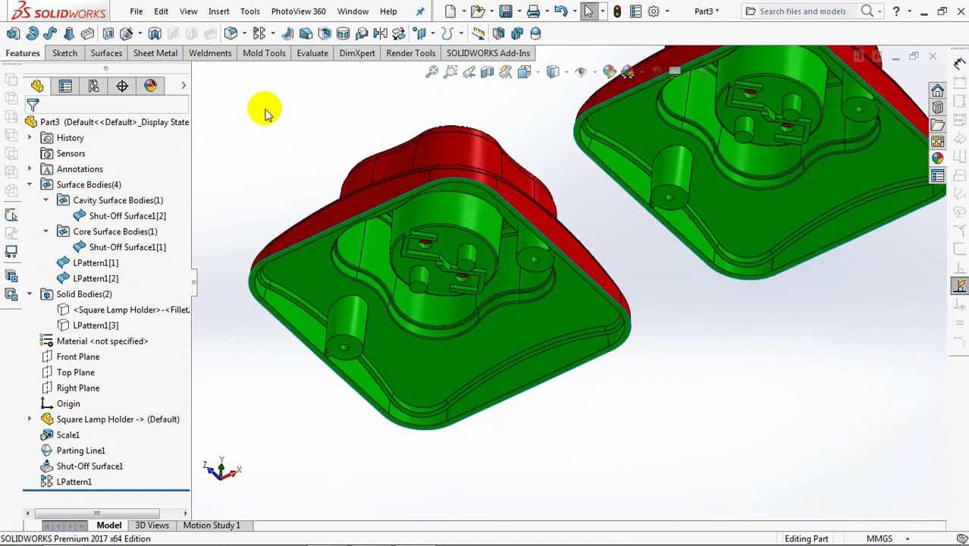
left_click(63, 54)
left_click(12, 33)
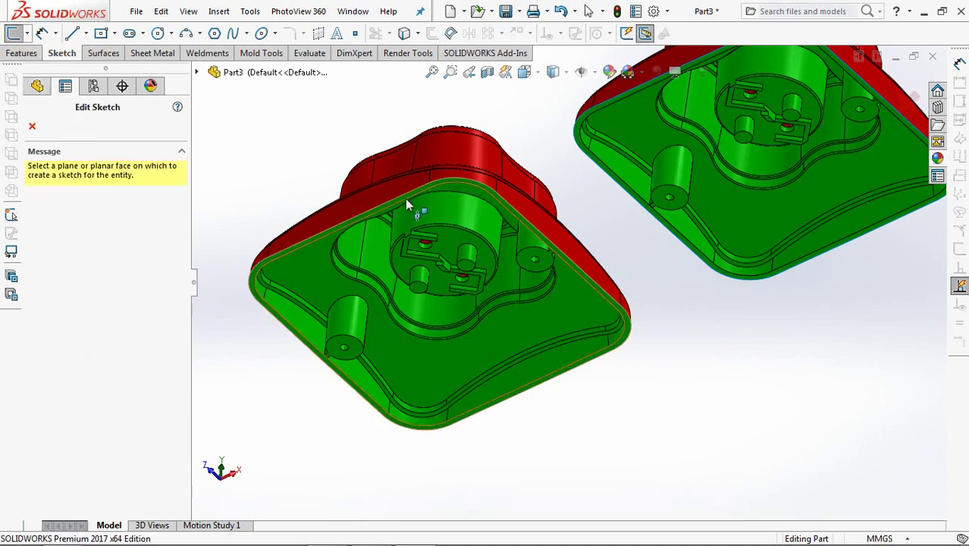
left_click(405, 199)
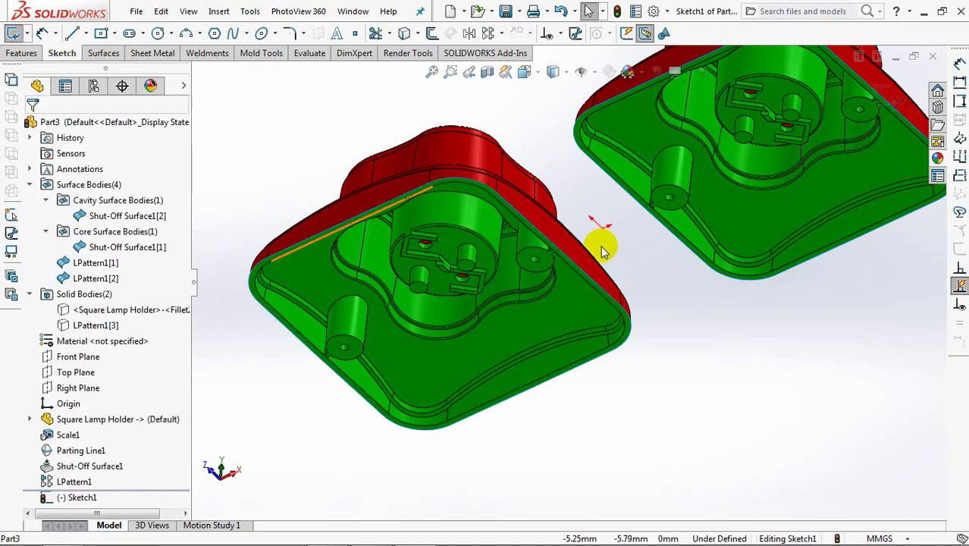
Draw an origin-centred rectangle around both parts, dimensioned 300 mm wide and 180 mm high.
left_click(101, 34)
left_click(567, 282)
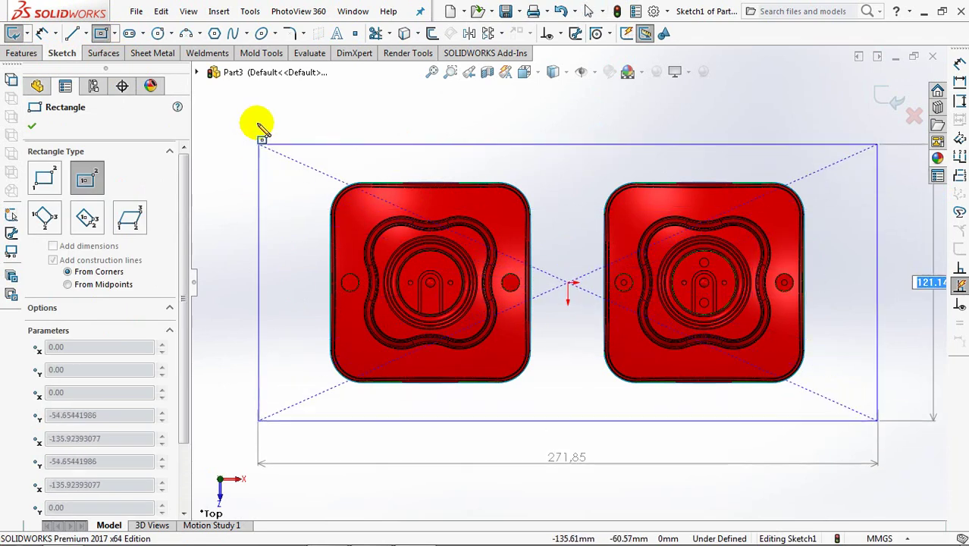
left_click(252, 115)
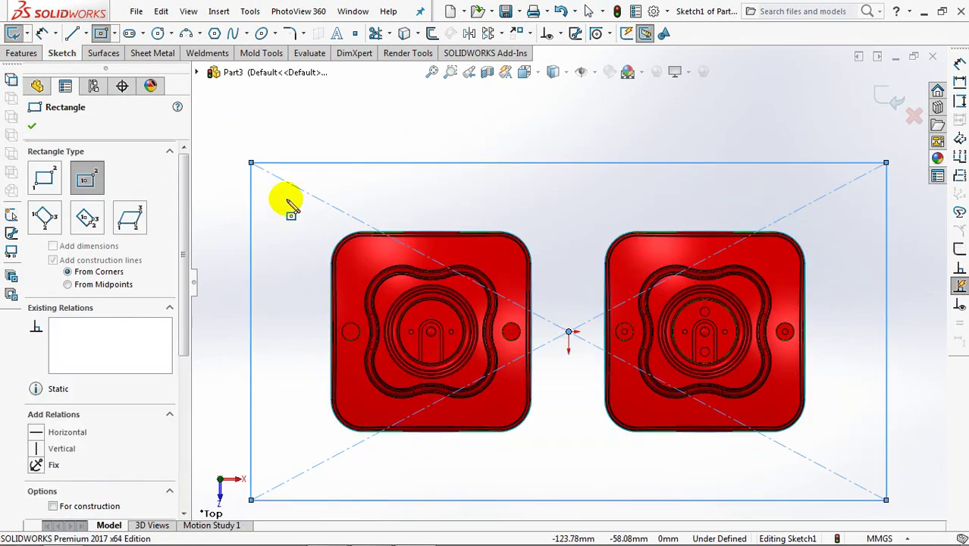
left_click(45, 33)
left_click(465, 195)
left_click(541, 155)
type("300")
left_click(486, 154)
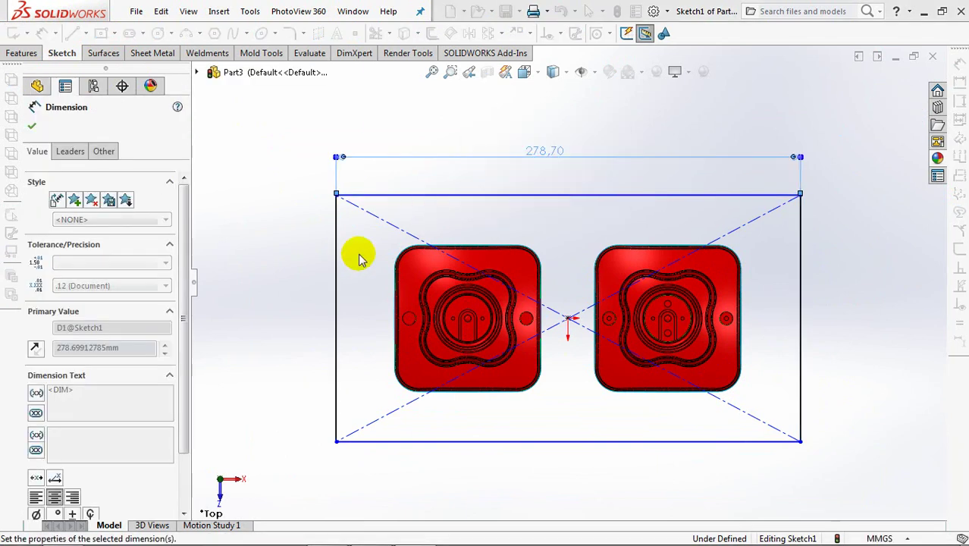
left_click(319, 273)
left_click(269, 322)
type("180")
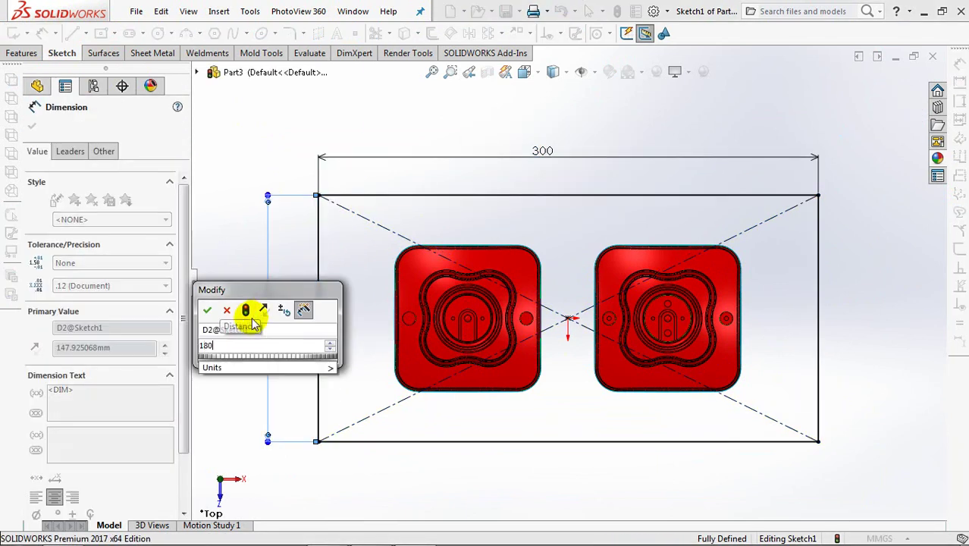
left_click(211, 309)
key("Escape")
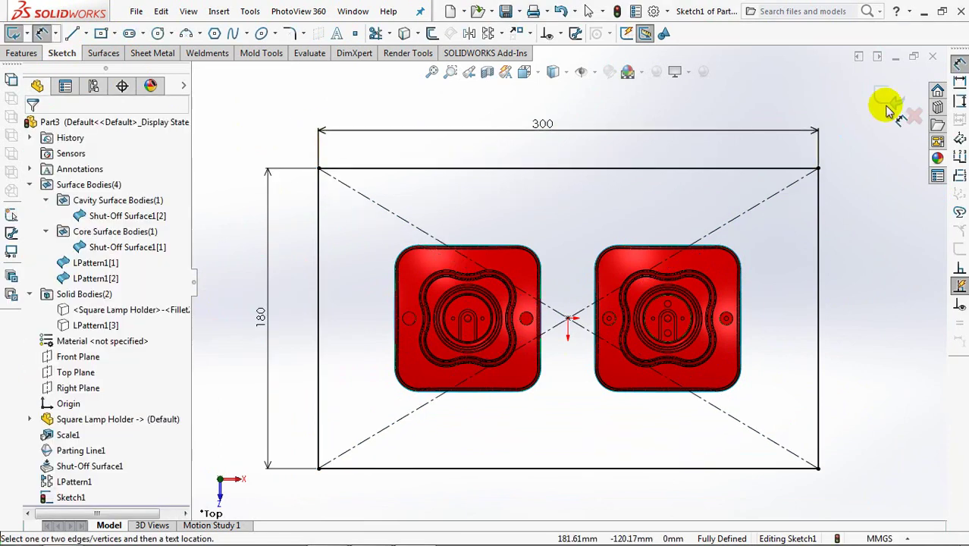
Exit the sketch and turn the rectangle into the planar surface Surface-Plane1.
left_click(879, 95)
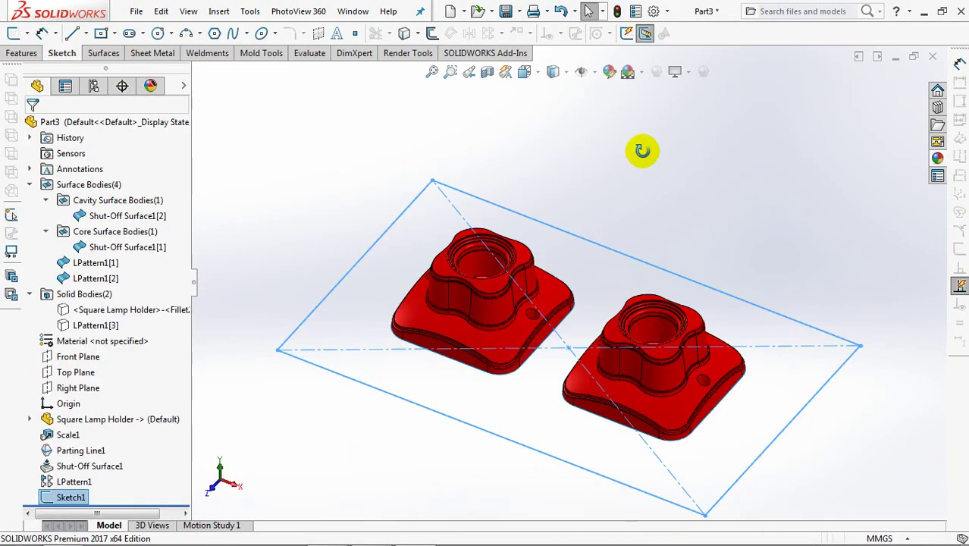
left_click(104, 54)
left_click(145, 33)
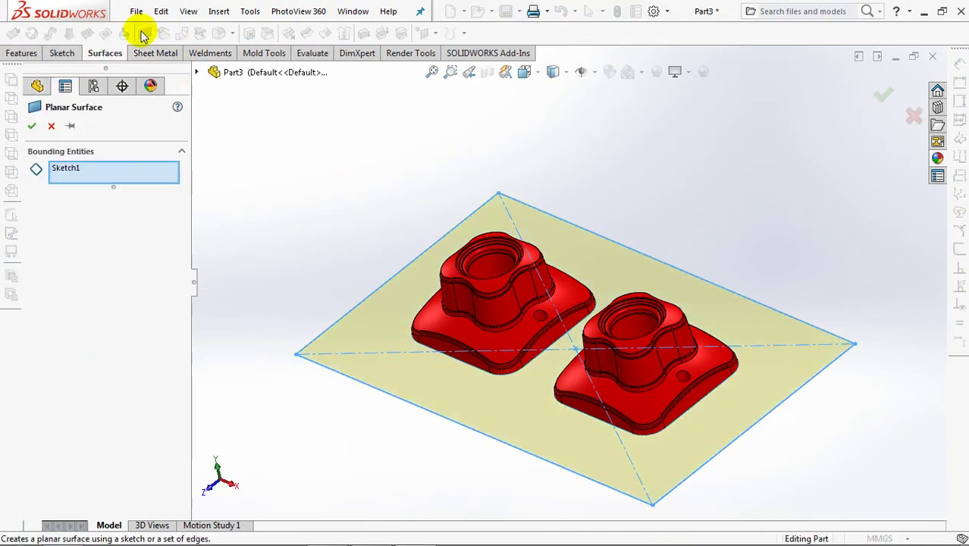
left_click(29, 127)
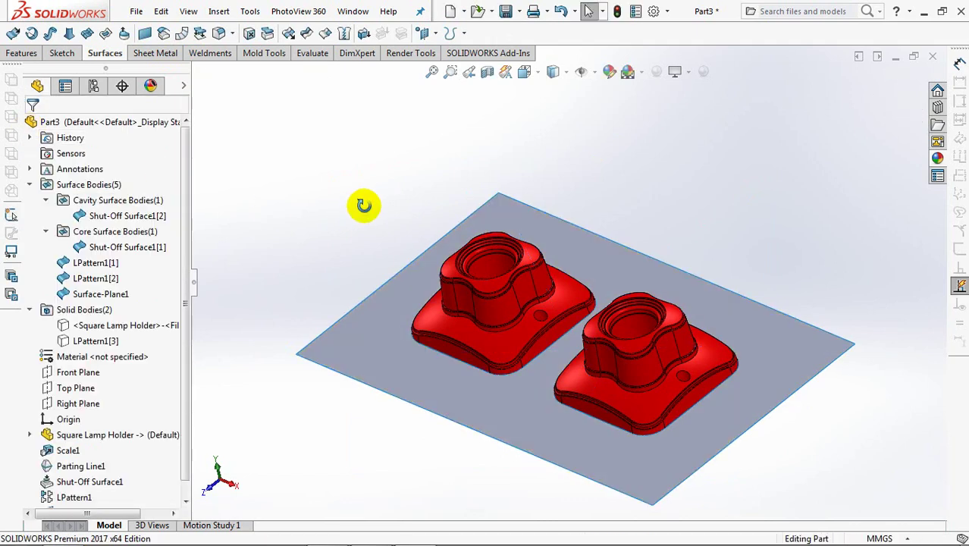
middle_click_drag(363, 203, 357, 193)
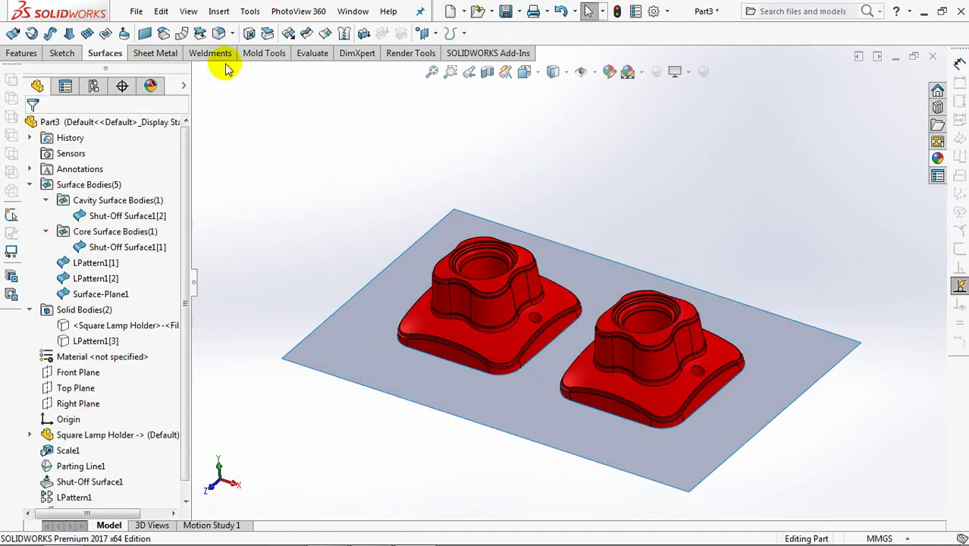
Mutually trim Shut-Off Surface1, LPattern1 and Surface-Plane1, keeping the sheet's outer piece.
left_click(306, 33)
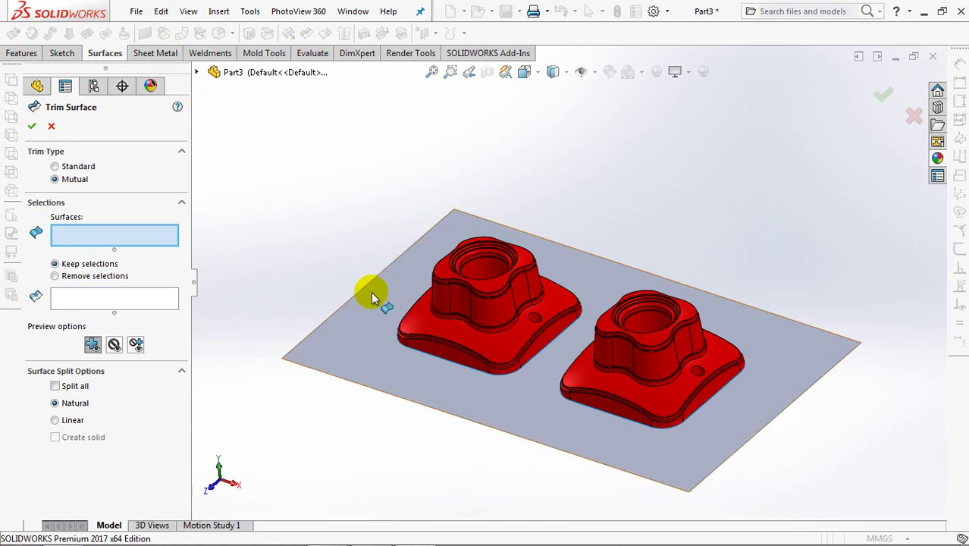
left_click(421, 317)
left_click(571, 368)
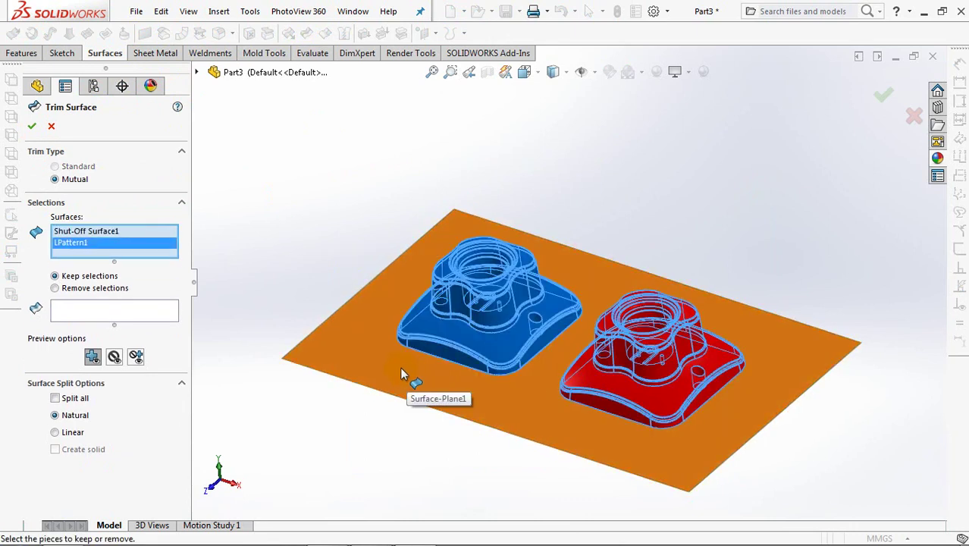
left_click(401, 373)
mouse_move(296, 212)
middle_mouse_down()
mouse_move(320, 124)
mouse_move(297, 135)
mouse_move(288, 205)
middle_mouse_up()
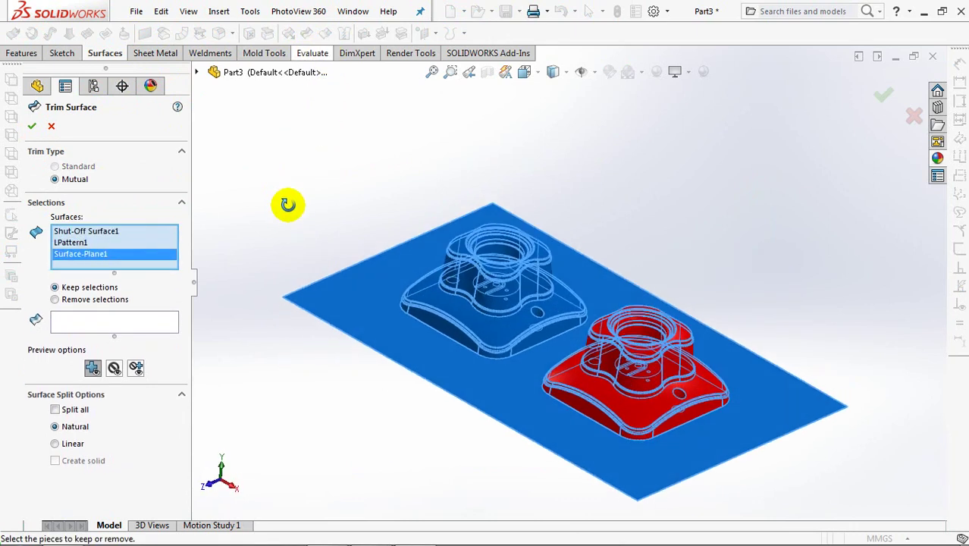
left_click(110, 323)
left_click(114, 369)
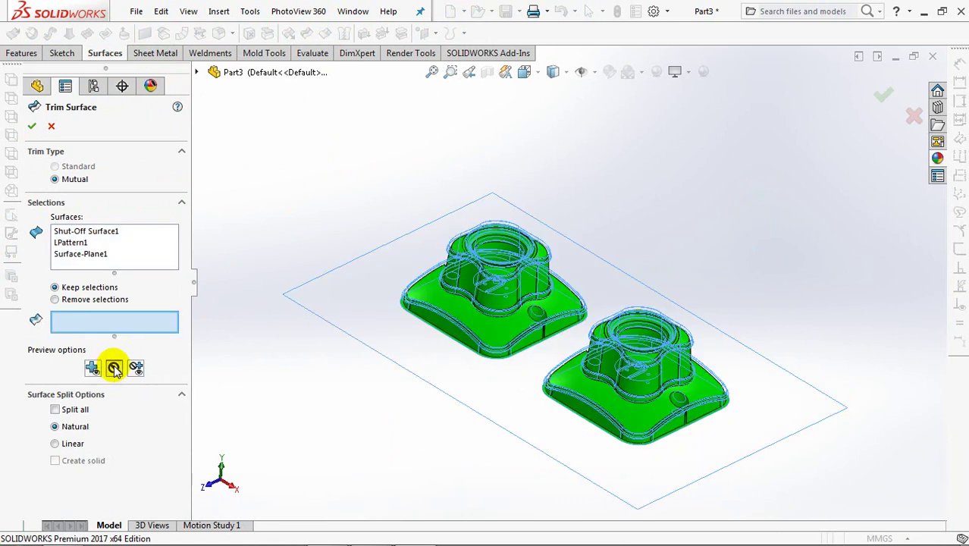
left_click(336, 296)
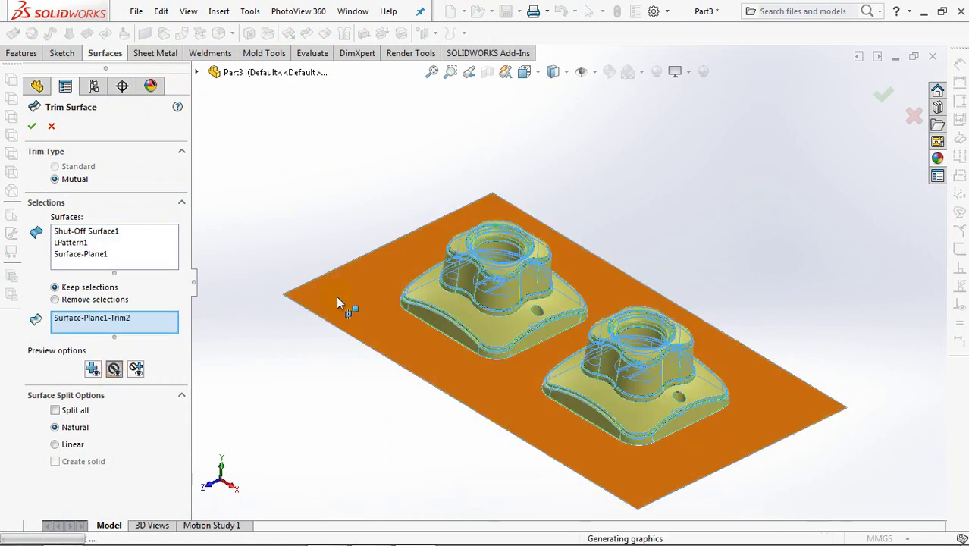
Confirm the trim as Surface-Trim1 and return the view to an isometric angle.
left_click(32, 129)
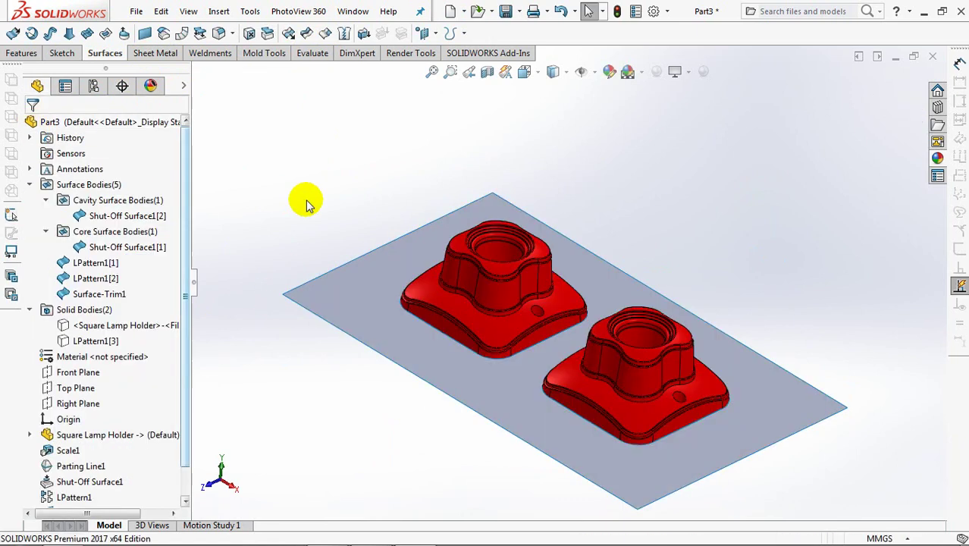
mouse_move(402, 459)
middle_mouse_down()
mouse_move(472, 302)
mouse_move(439, 406)
mouse_move(415, 459)
mouse_move(403, 459)
middle_mouse_up()
left_click(267, 180)
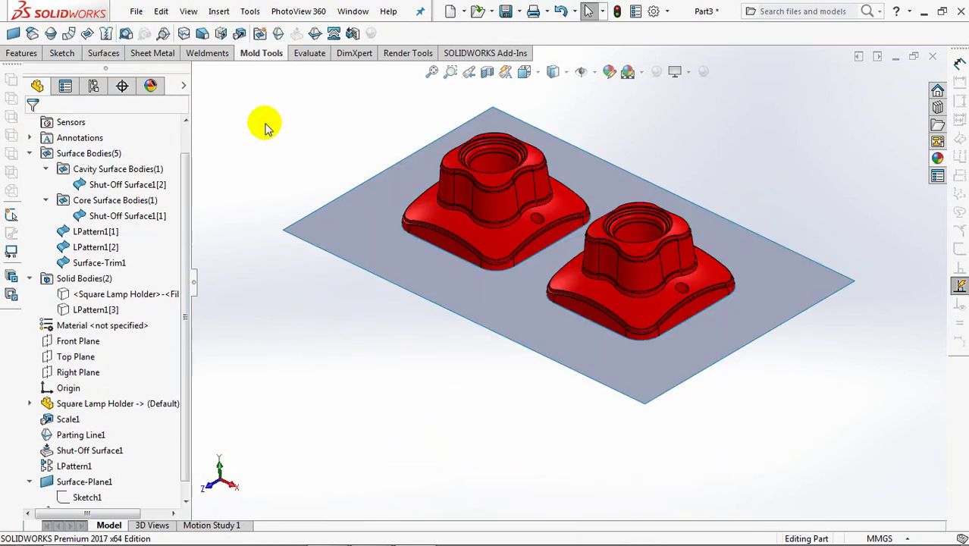
Extend the parting sheet's four outer edges by 10 mm.
left_click(103, 53)
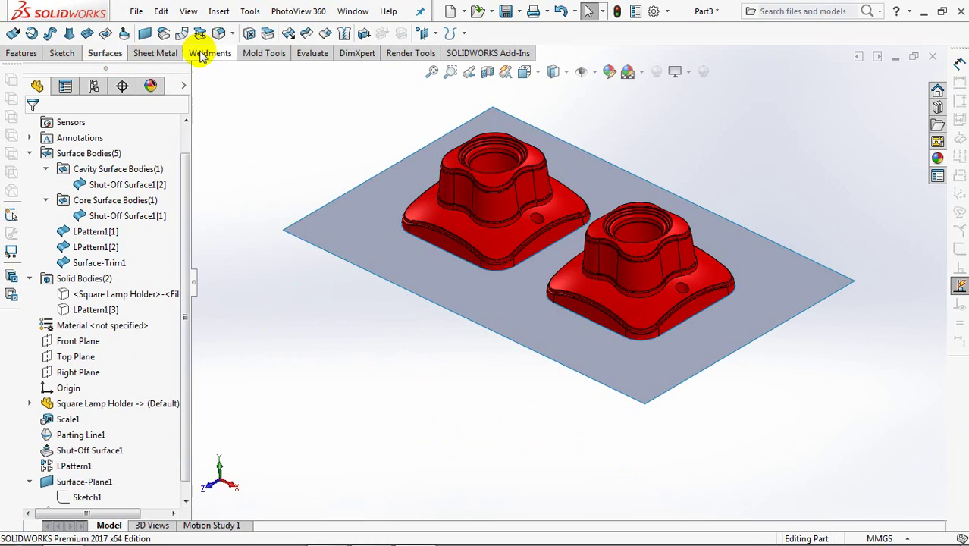
left_click(294, 33)
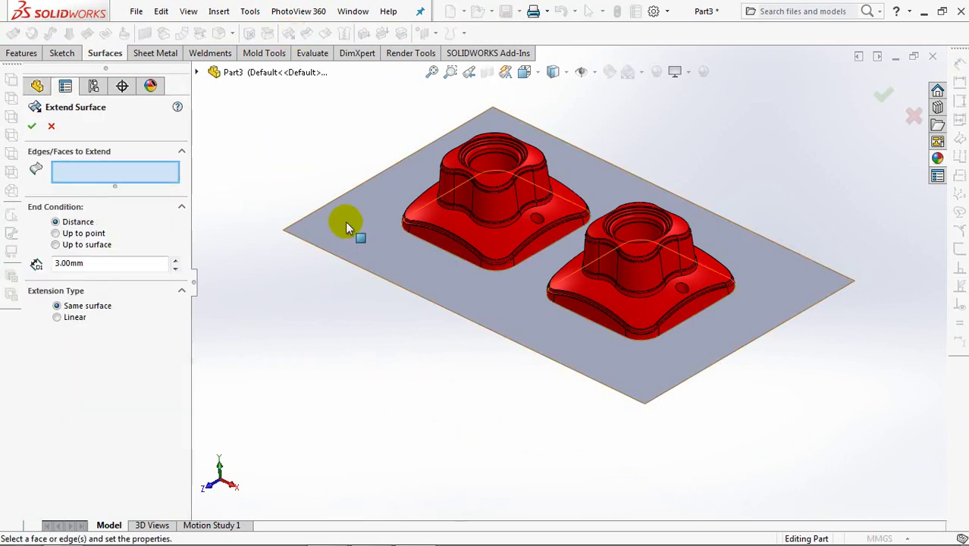
left_click(115, 263)
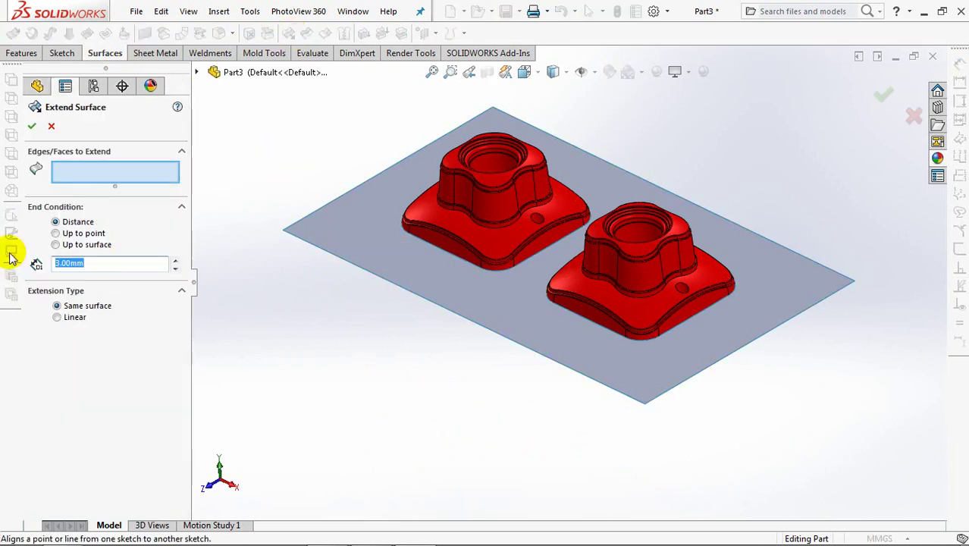
type("10")
left_click(321, 250)
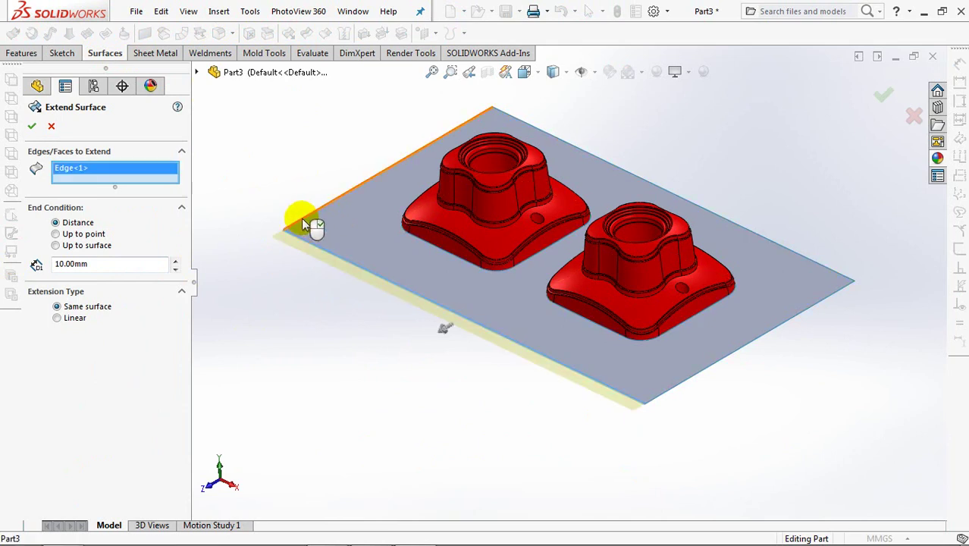
left_click(302, 219)
left_click(550, 134)
left_click(837, 290)
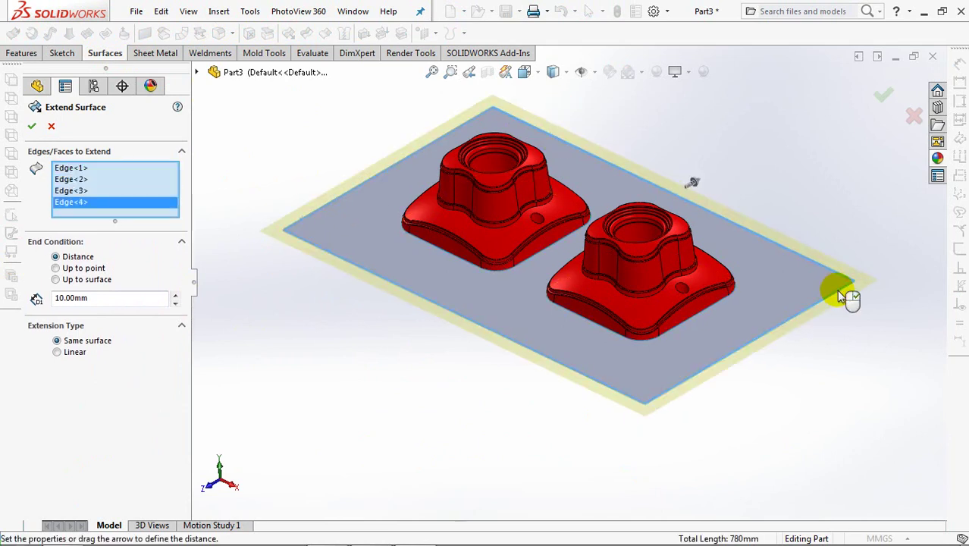
right_click(837, 289)
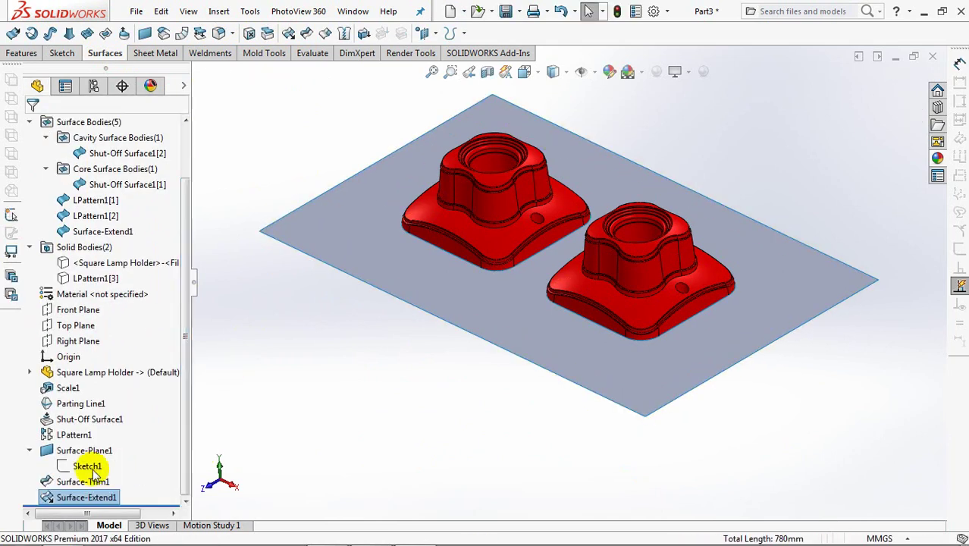
Delete the Surface-Extend1 feature again.
left_click(86, 466)
left_click(262, 53)
left_click(320, 33)
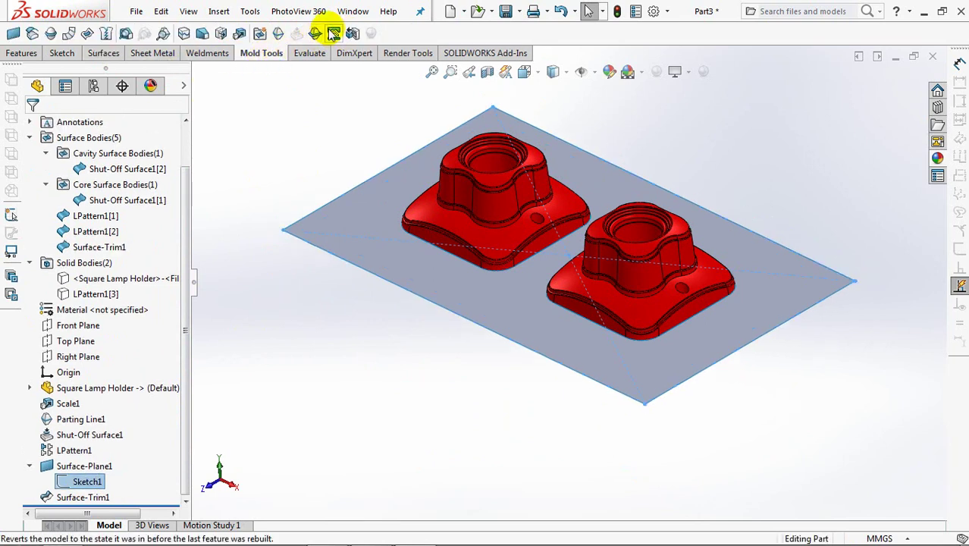
Set Surface-Trim1 as the tooling split's parting surface with 25 mm lower and 60 mm upper depths.
left_click(116, 391)
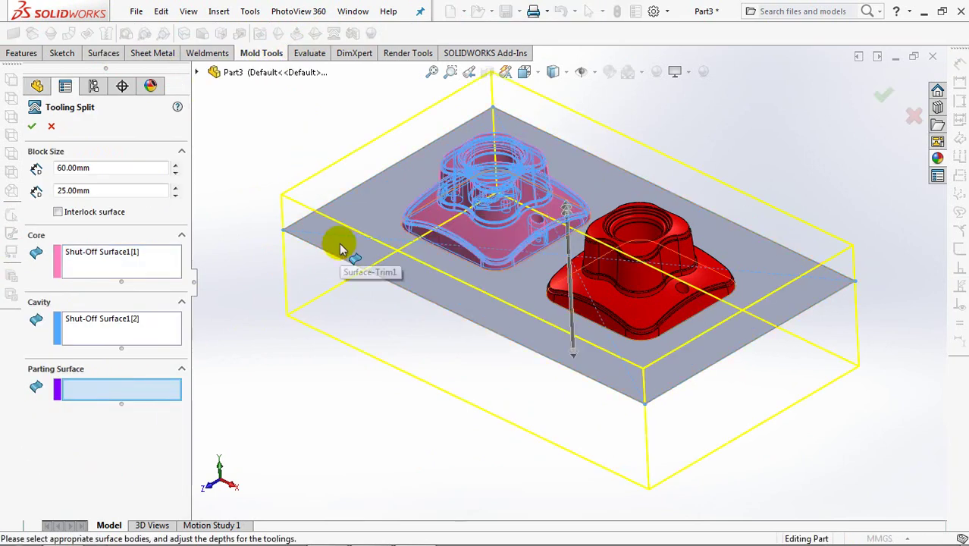
left_click(340, 249)
key("ctrl+1")
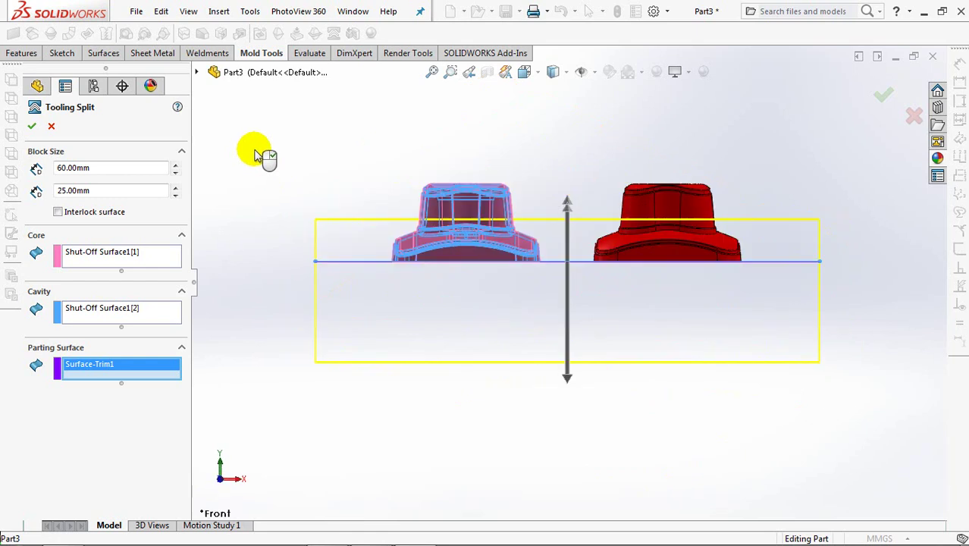
left_click(175, 173)
left_click_drag(160, 168, 11, 173)
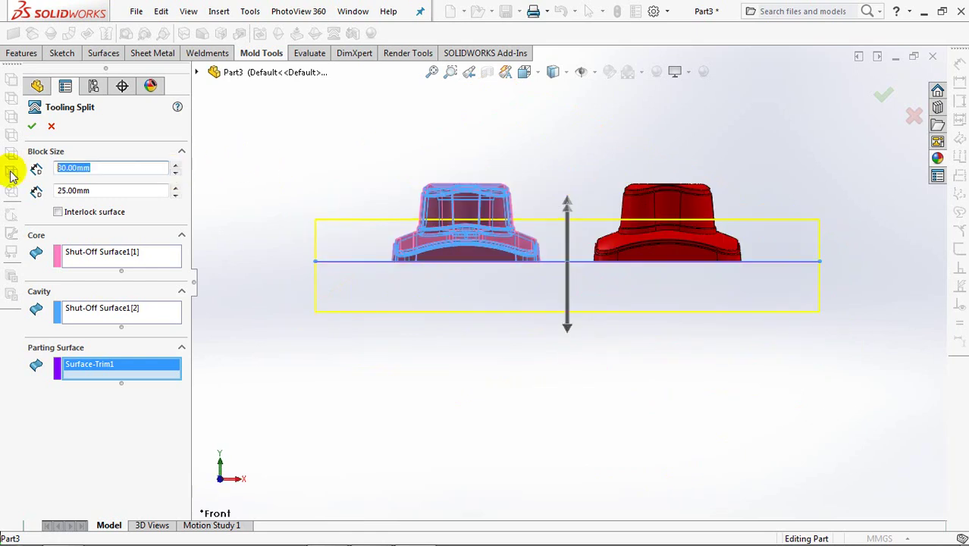
type("2")
left_click(175, 187)
left_click(175, 188)
left_click(175, 187)
left_click(176, 187)
left_click_drag(142, 193, 28, 195)
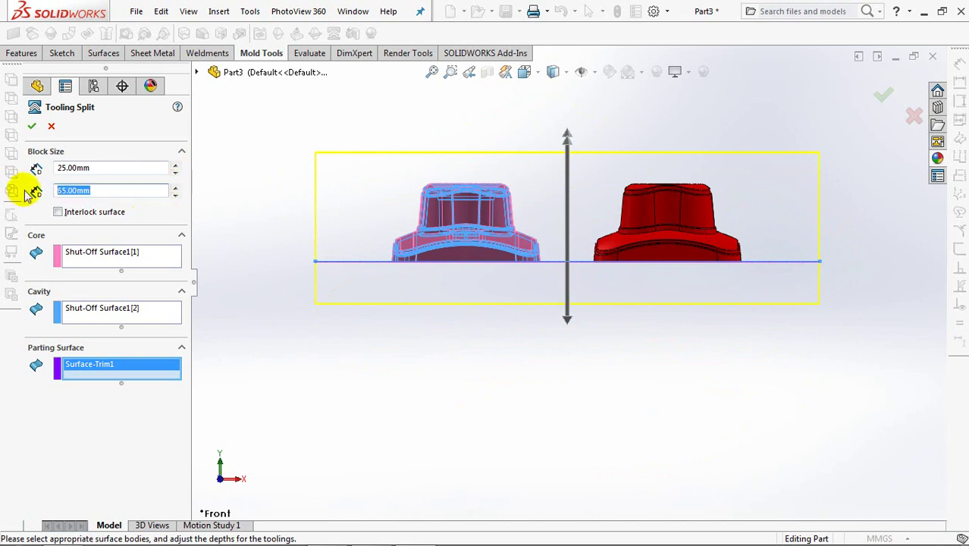
key("Tab")
middle_click_drag(452, 369, 409, 432)
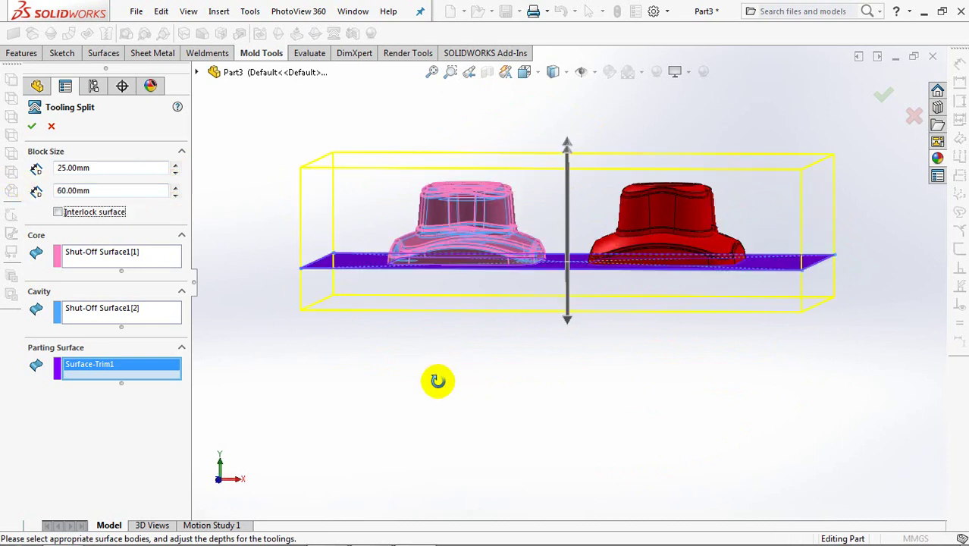
Add LPattern1[1] to the core and LPattern1[2] to the cavity, then confirm the split.
left_click(90, 258)
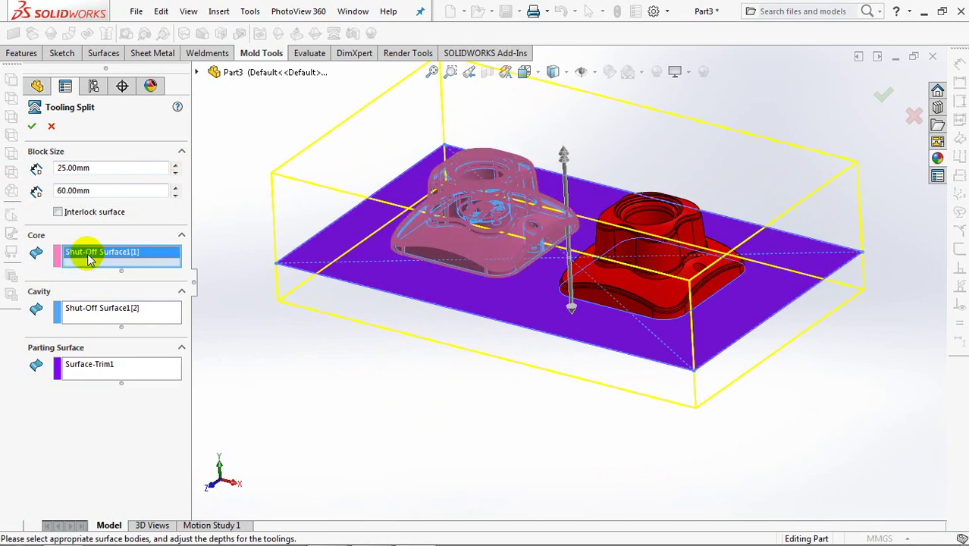
left_click(196, 72)
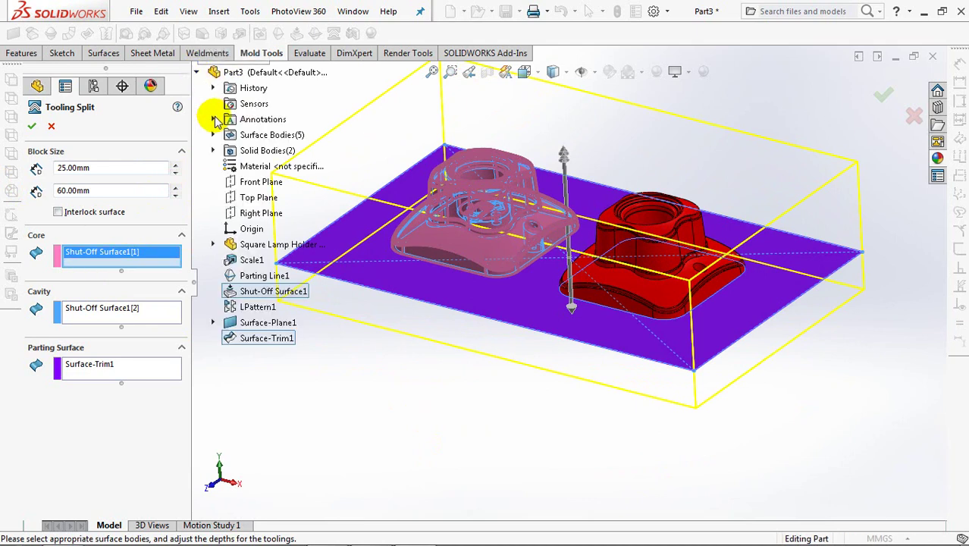
middle_click_drag(373, 155, 493, 195, "ctrl")
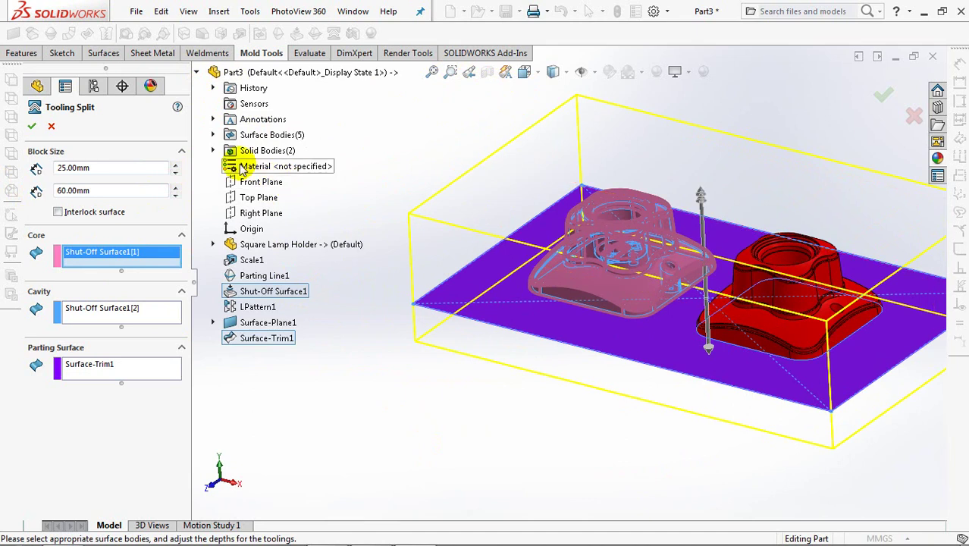
left_click(213, 134)
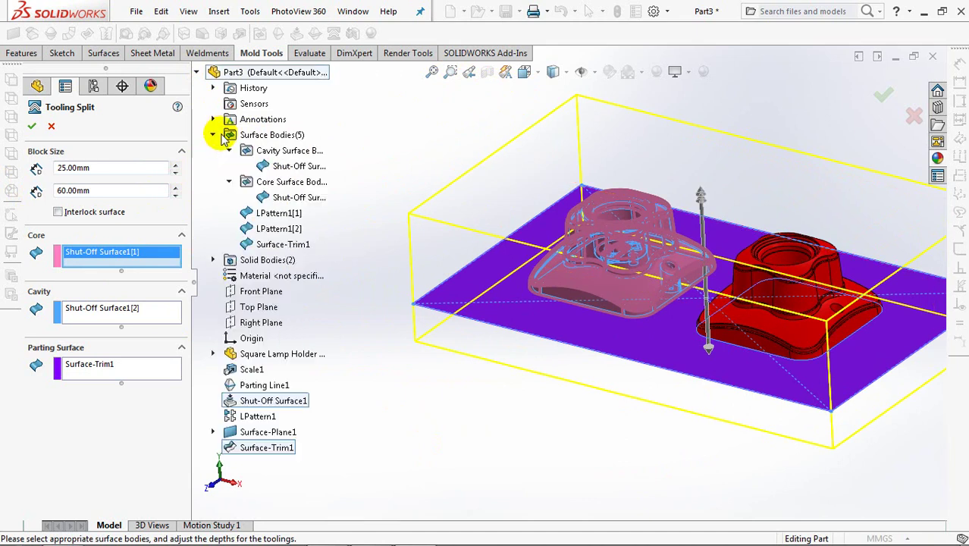
left_click(270, 215)
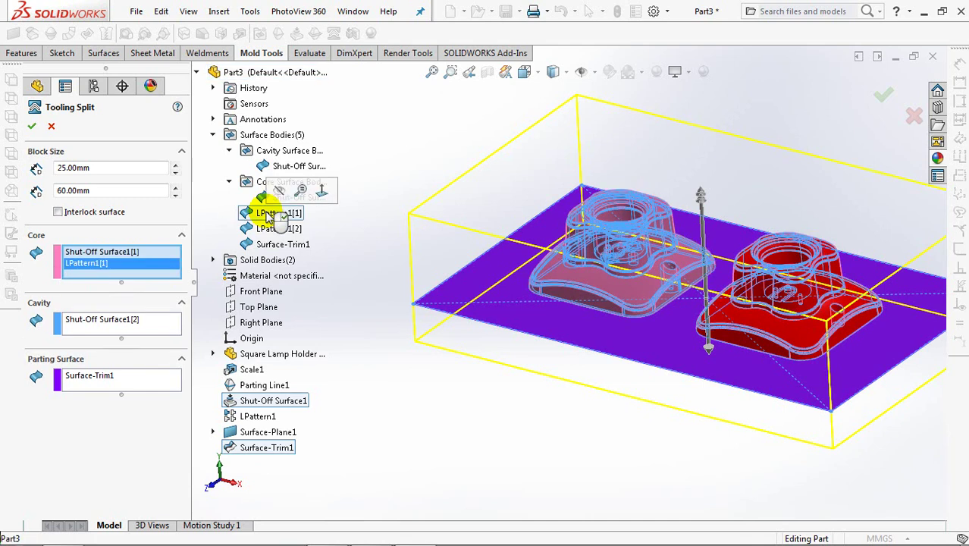
left_click(135, 325)
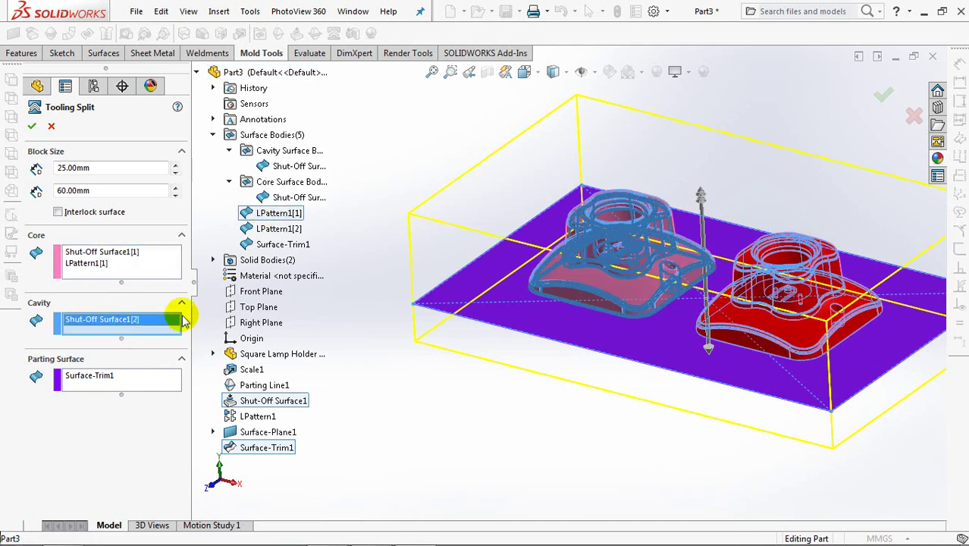
left_click(277, 231)
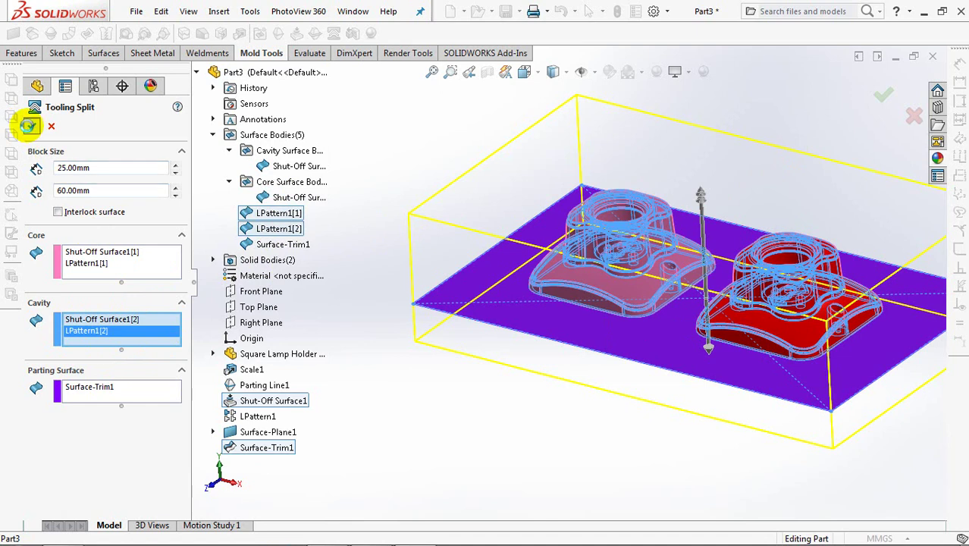
left_click(29, 126)
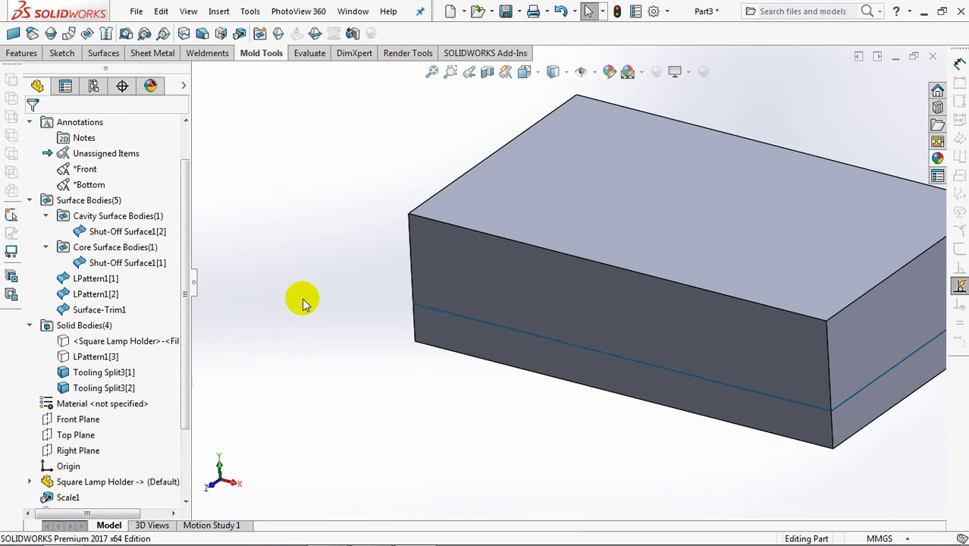
Section the split block along the Front Plane and view it straight from the front.
key("ctrl+7")
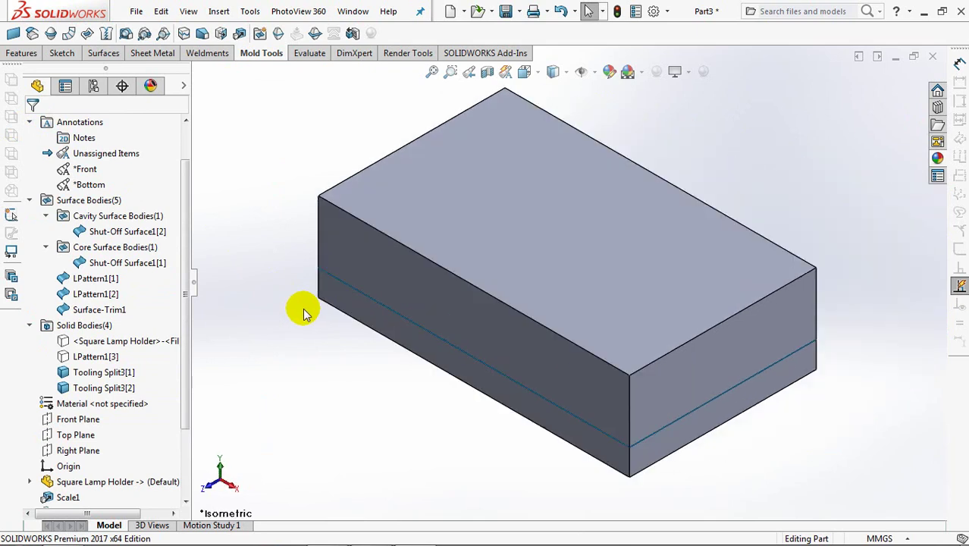
left_click(487, 73)
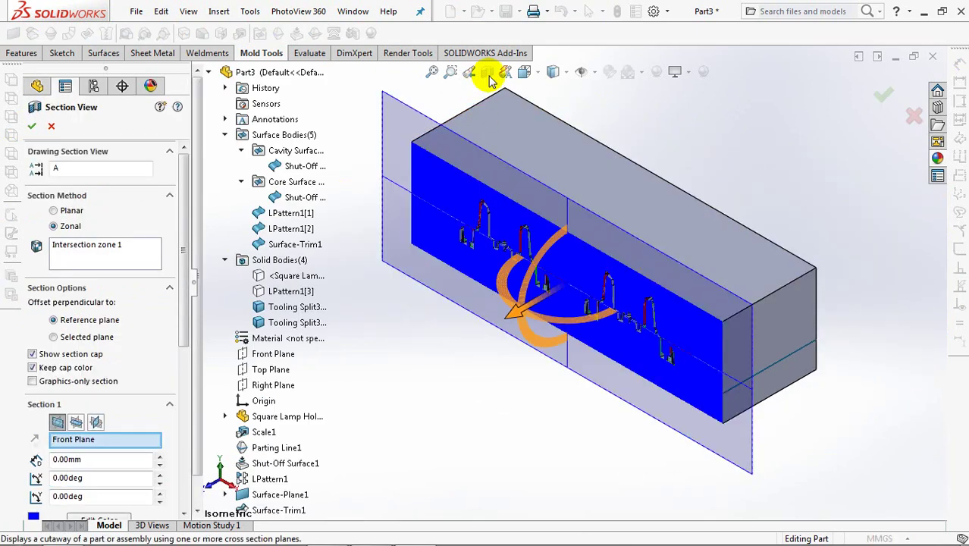
left_click(886, 100)
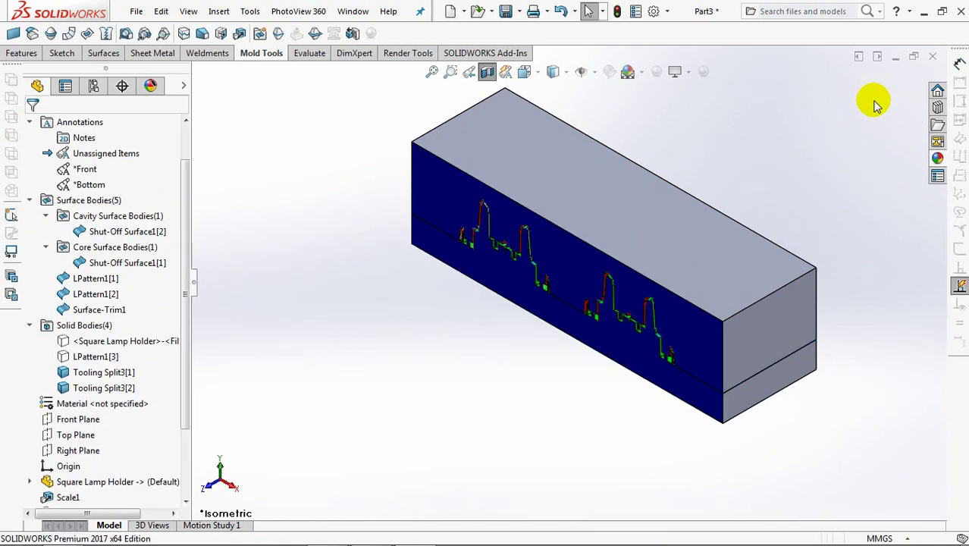
key("ctrl+1")
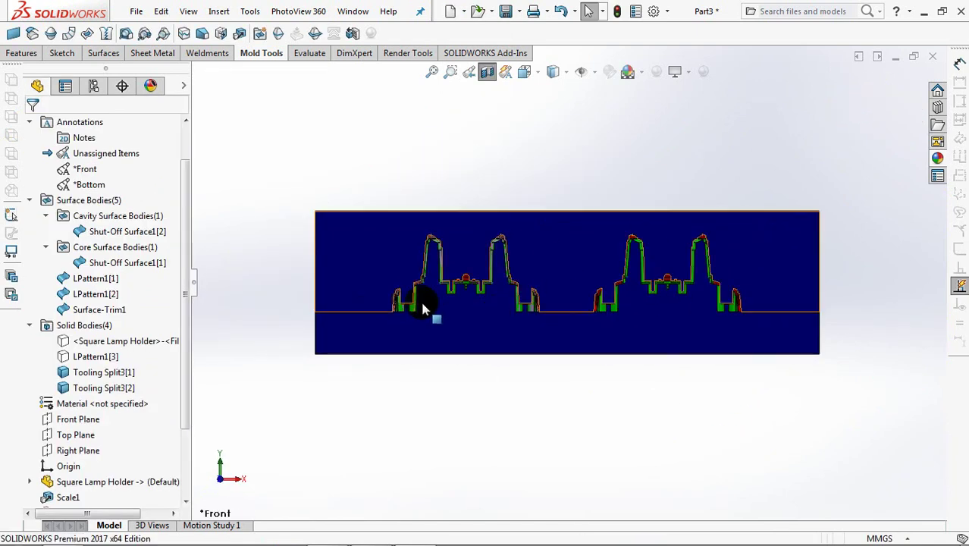
scroll(410, 232, "down", 5)
scroll(409, 232, "down", 2)
scroll(459, 259, "down", 3)
scroll(721, 216, "down", 2)
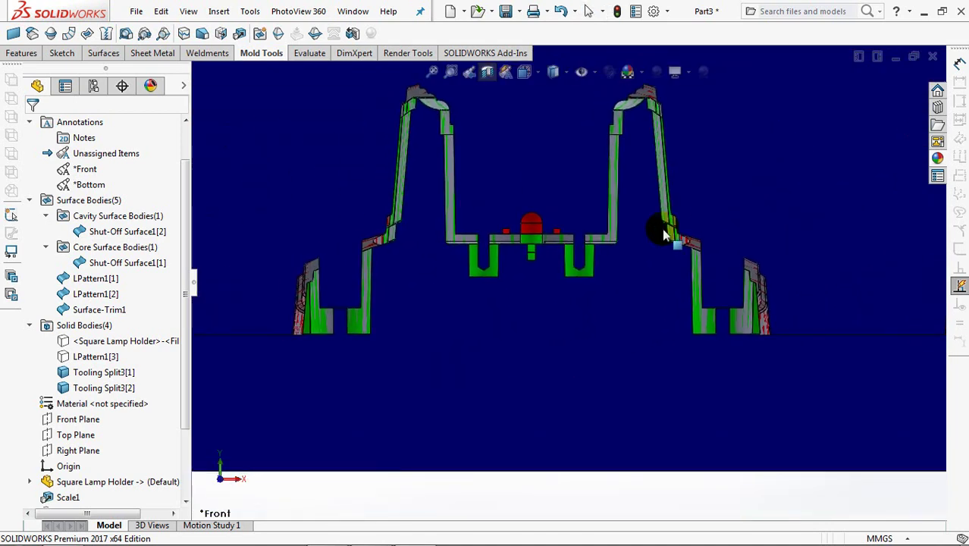
Hide the surface bodies and inspect the sectioned block from an oblique angle.
left_click(78, 202)
left_click(80, 175)
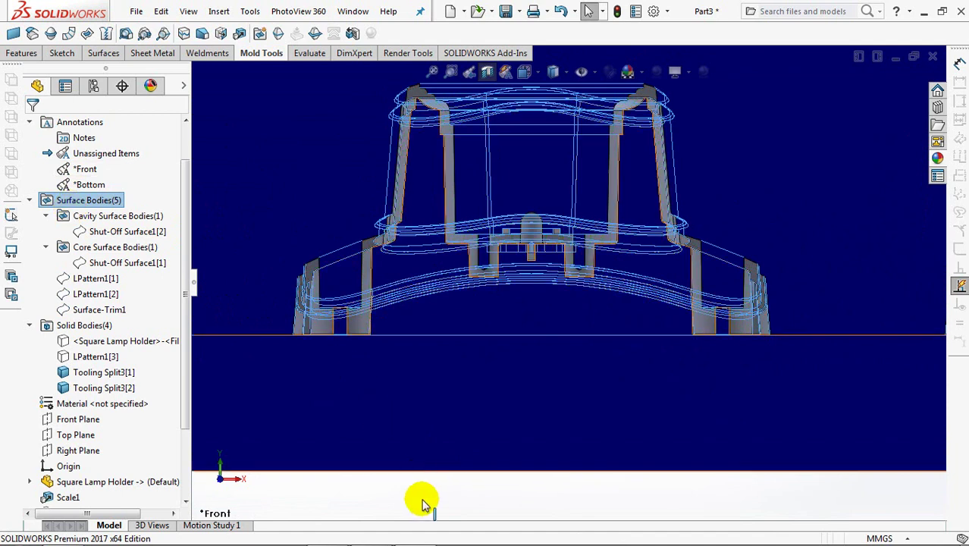
scroll(492, 387, "up", 2)
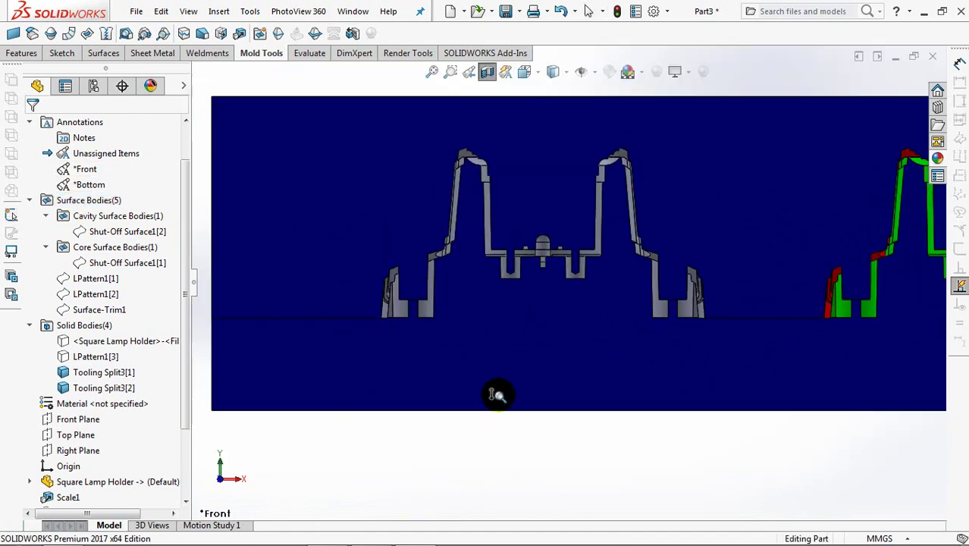
scroll(495, 394, "up", 1)
middle_click_drag(548, 354, 519, 383)
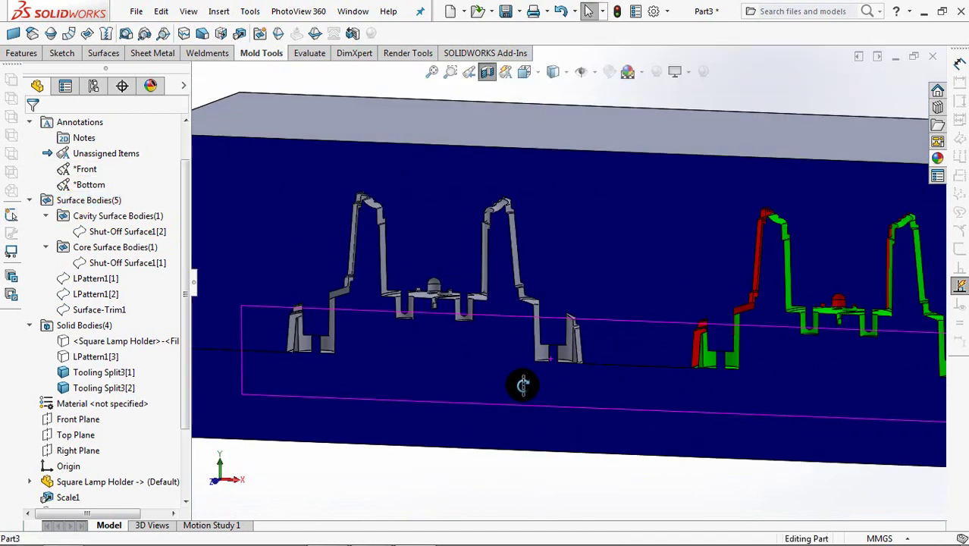
scroll(515, 251, "down", 3)
From the isometric view, temporarily hide the upper and lower tooling blocks to inspect the core and its underside.
key("ctrl+7")
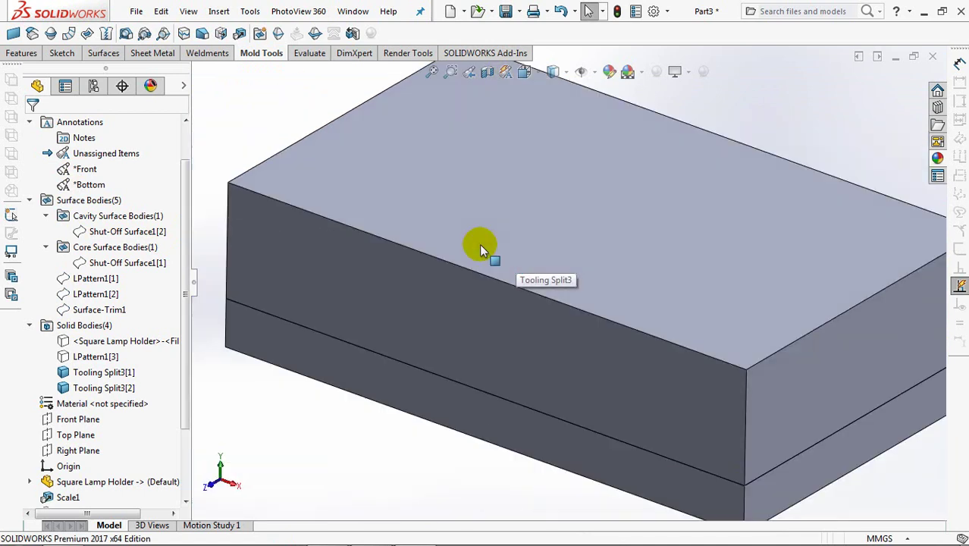
left_click(531, 218)
left_click(569, 181)
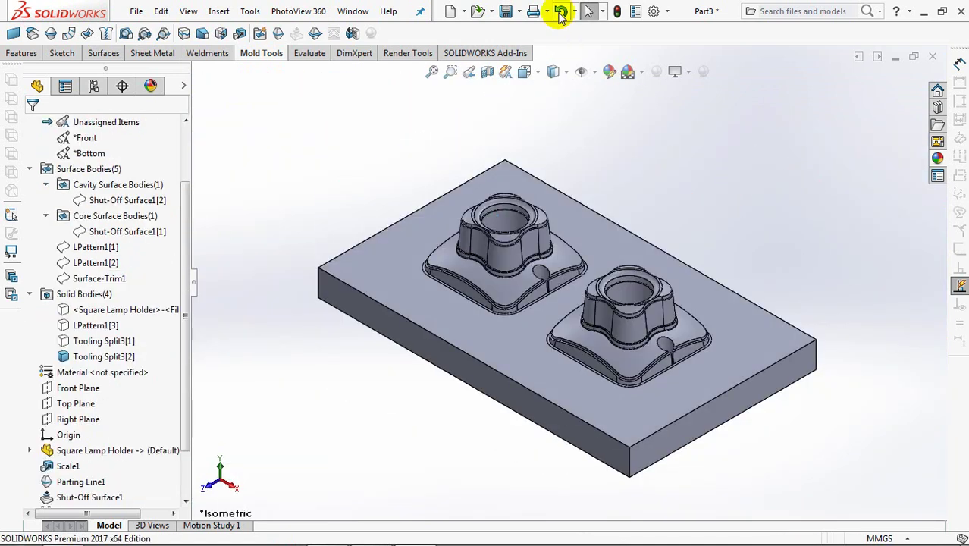
left_click(561, 10)
left_click(518, 390)
left_click(631, 324)
mouse_move(584, 418)
middle_mouse_down()
mouse_move(610, 275)
mouse_move(579, 405)
mouse_move(531, 190)
middle_mouse_up()
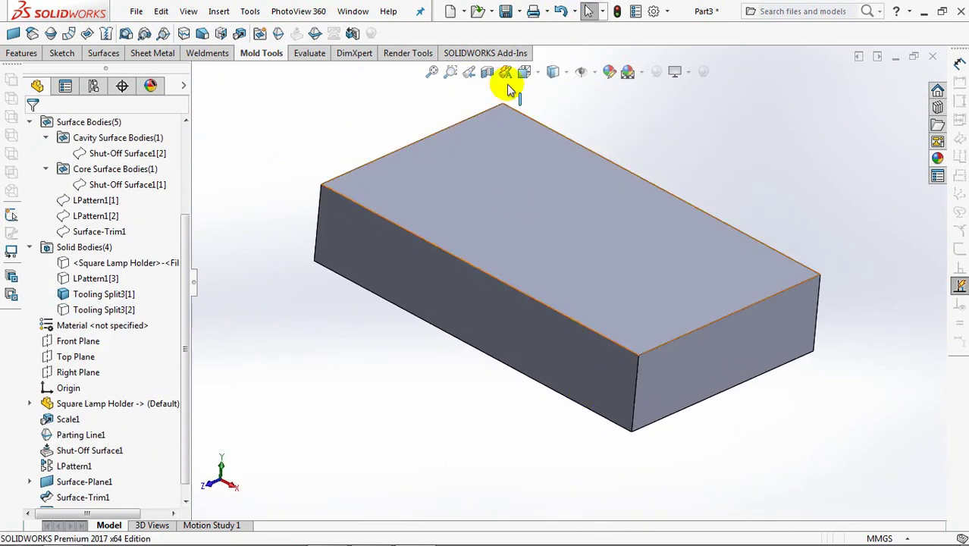
left_click(560, 11)
Hide the top tooling block to expose the core plate and start the Scale command.
left_click(529, 241)
left_click(614, 197)
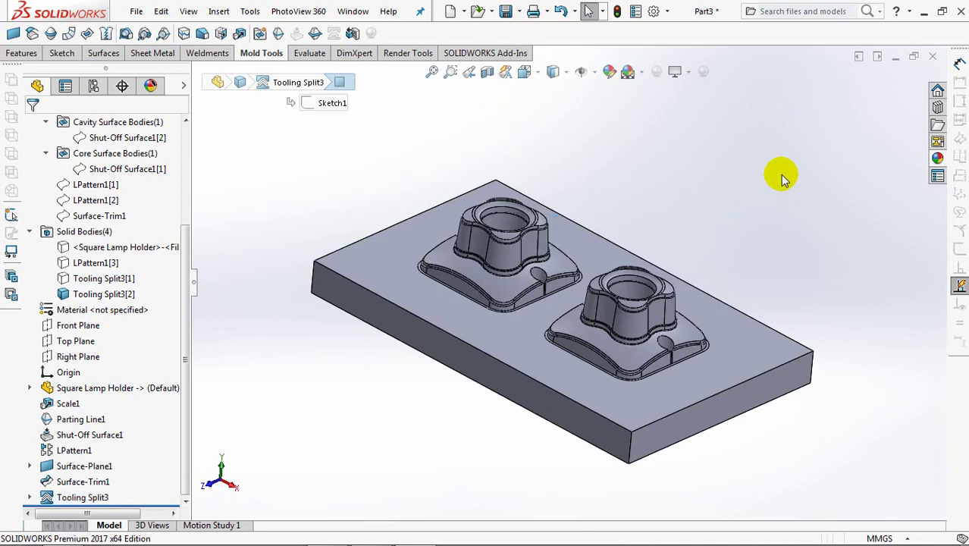
left_click(239, 35)
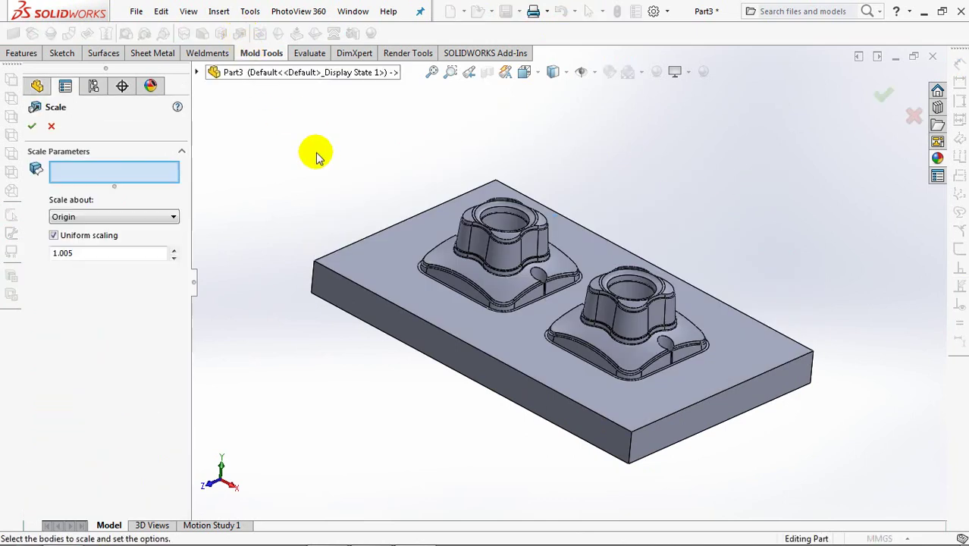
Apply the 1.005 uniform scale about the origin and begin a new Core feature.
left_click(31, 126)
left_click(353, 34)
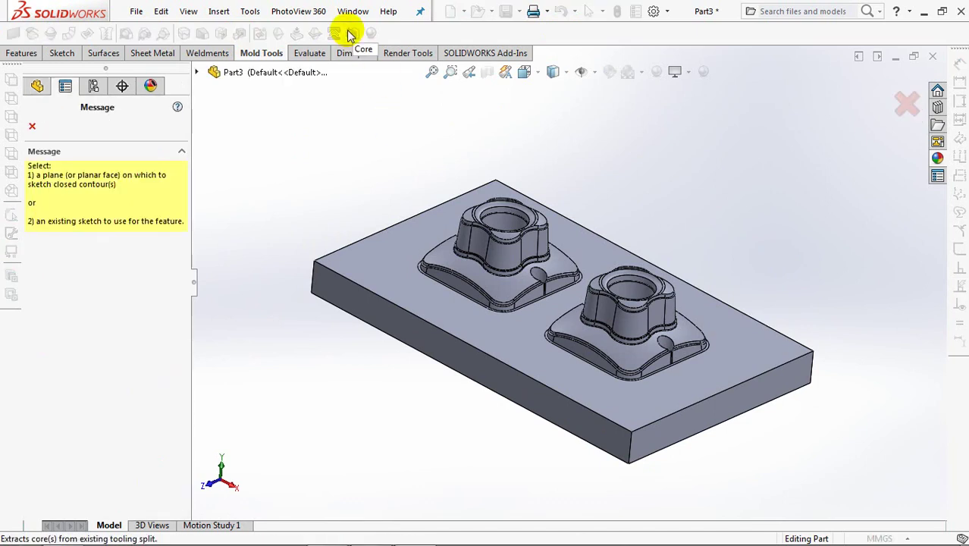
middle_click_drag(412, 289, 409, 300)
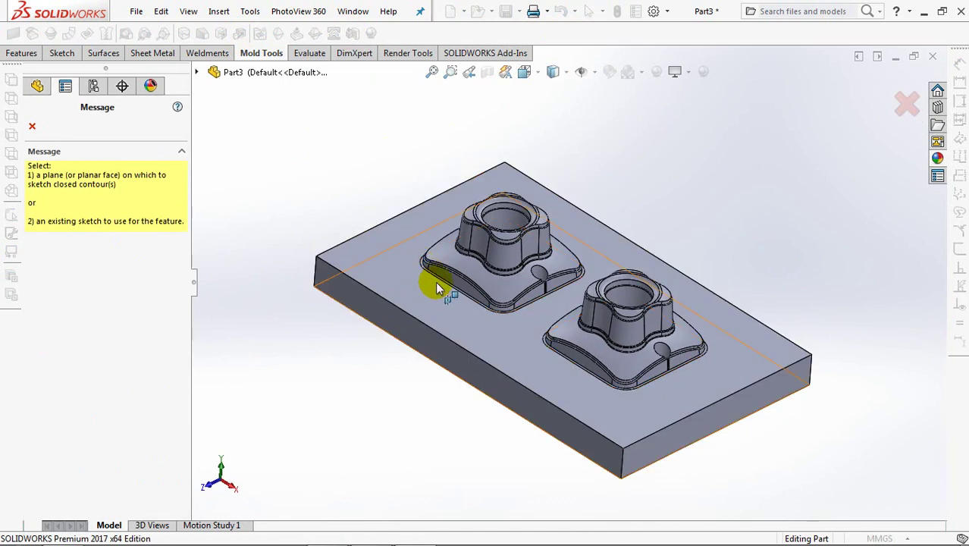
scroll(530, 368, "down", 1)
scroll(519, 385, "down", 3)
scroll(438, 255, "down", 2)
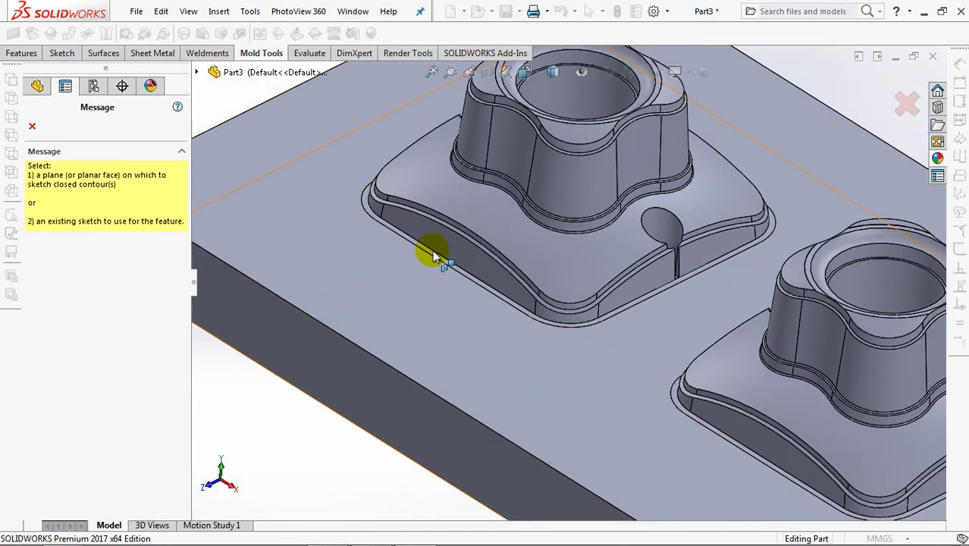
Sketch on the plate's top face, converting both bosses' tangent outline chains into sketch lines.
left_click(438, 255)
right_click(439, 257)
left_click(471, 279)
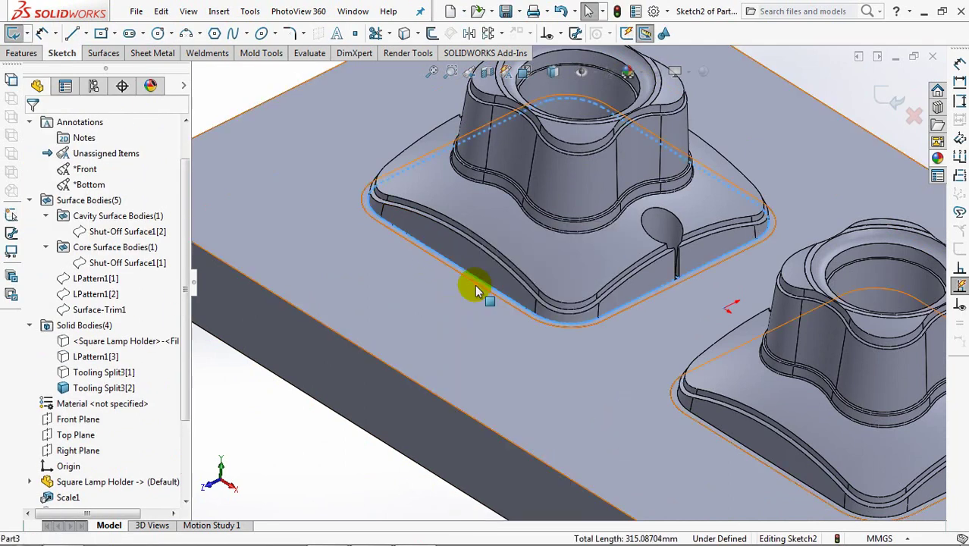
left_click(401, 33)
right_click(711, 429)
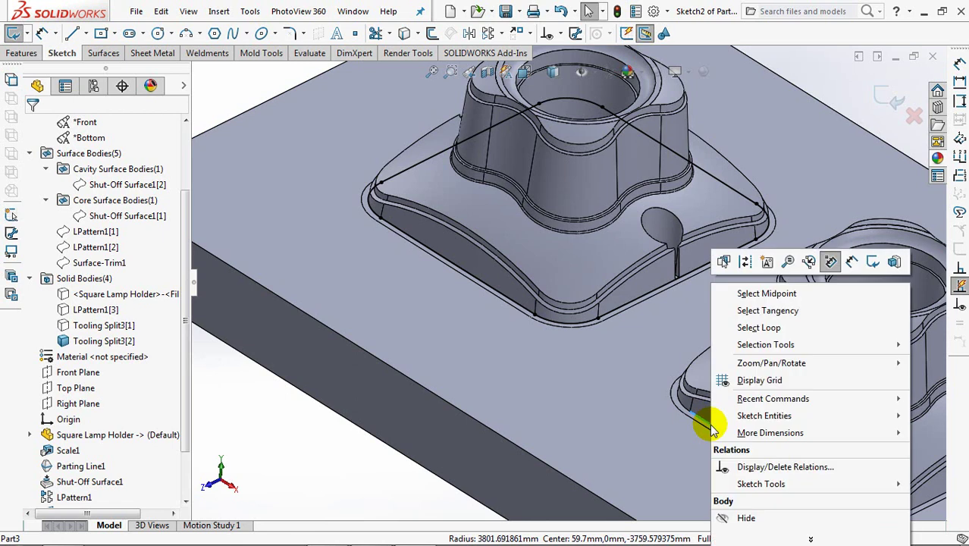
left_click(766, 310)
middle_click_drag(742, 342, 667, 286)
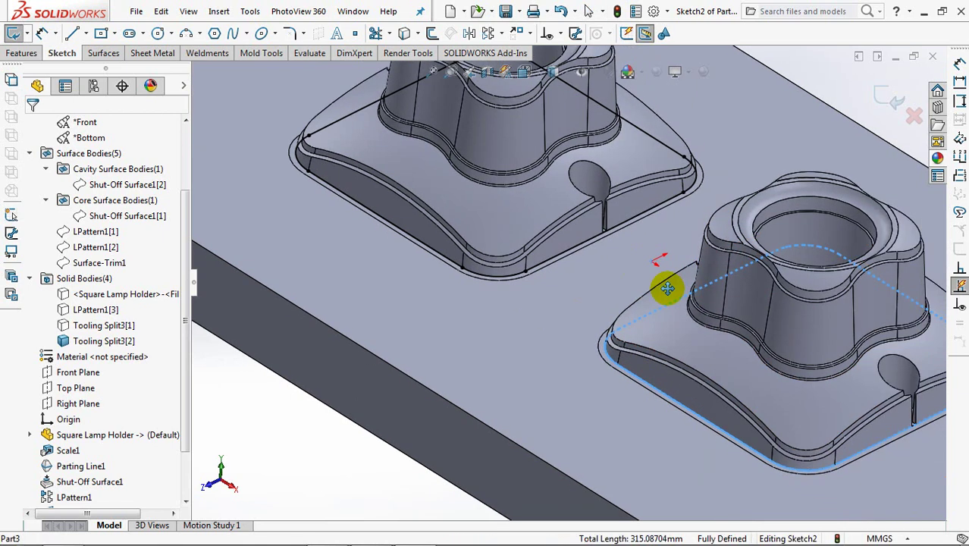
scroll(682, 322, "up", 2)
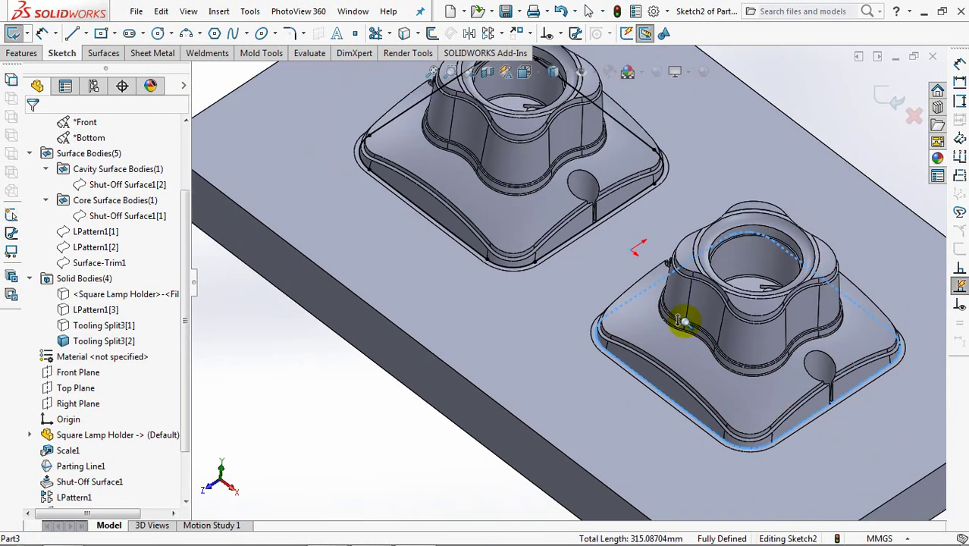
left_click(400, 33)
Set the core to Through All with a 10° outward draft and no end caps.
left_click(884, 96)
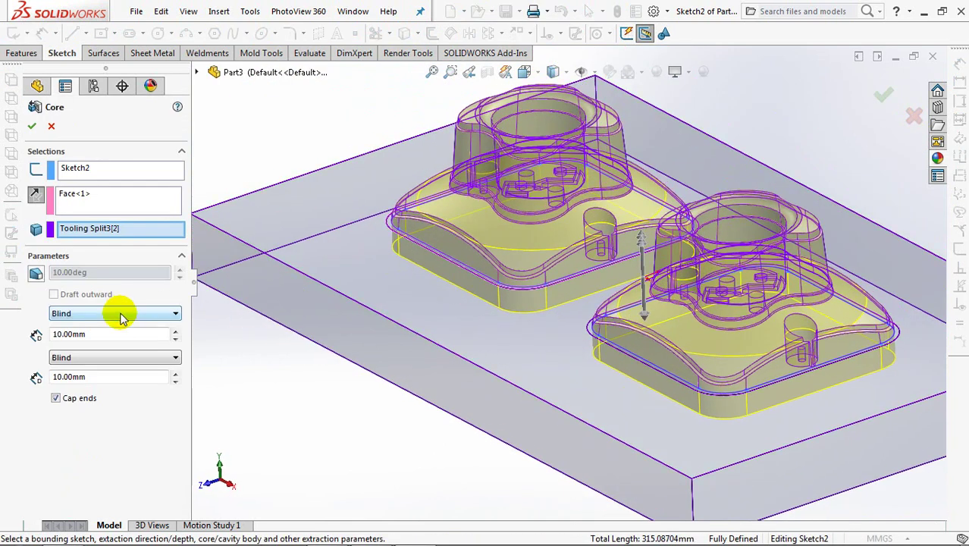
left_click(122, 317)
left_click(125, 333)
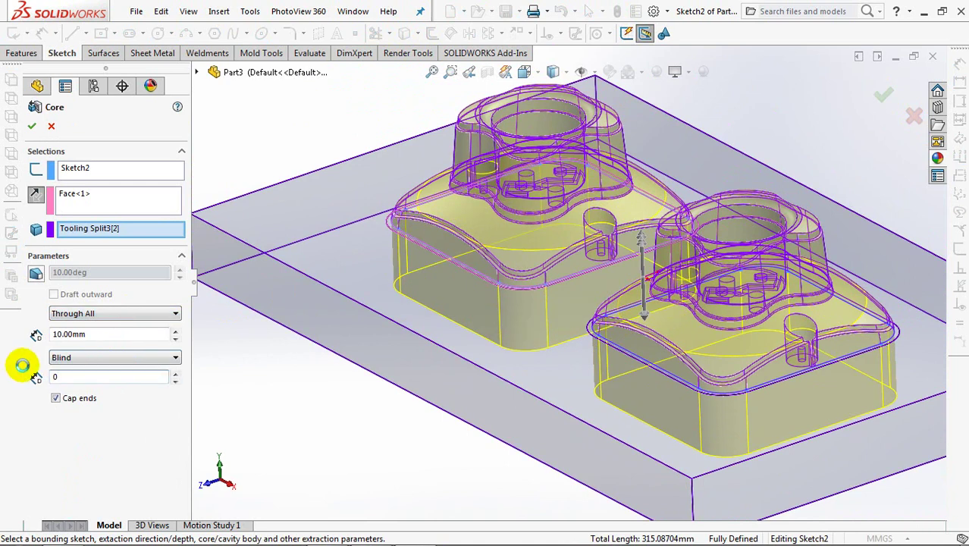
left_click(37, 274)
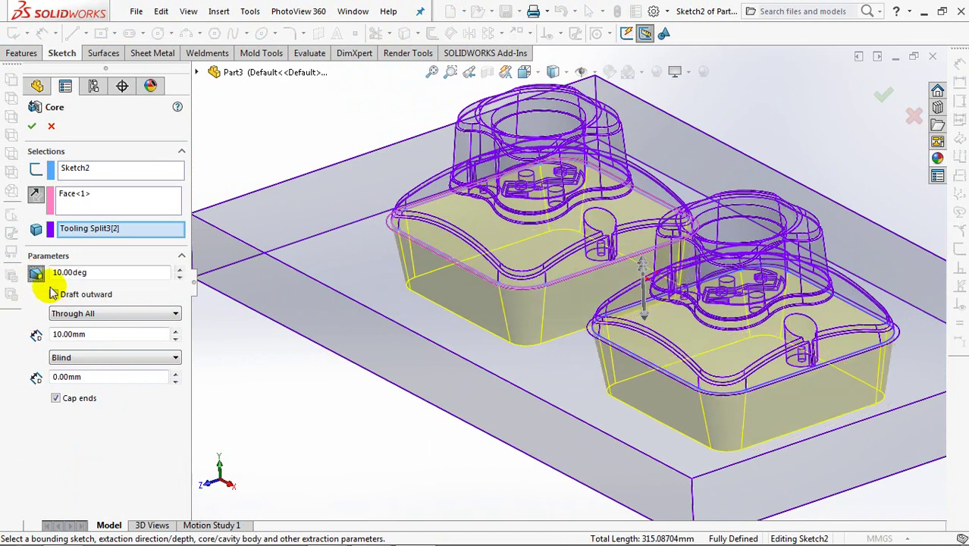
left_click(55, 294)
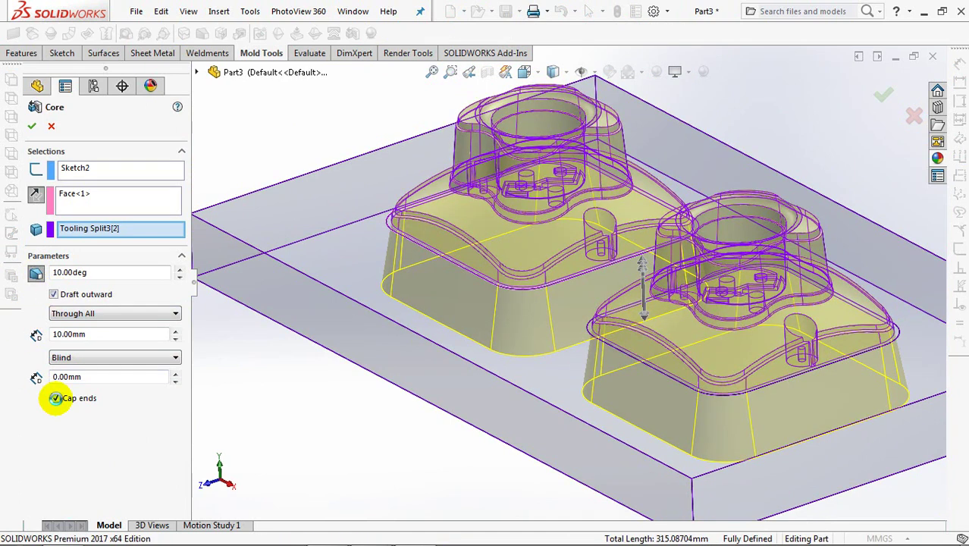
left_click(55, 398)
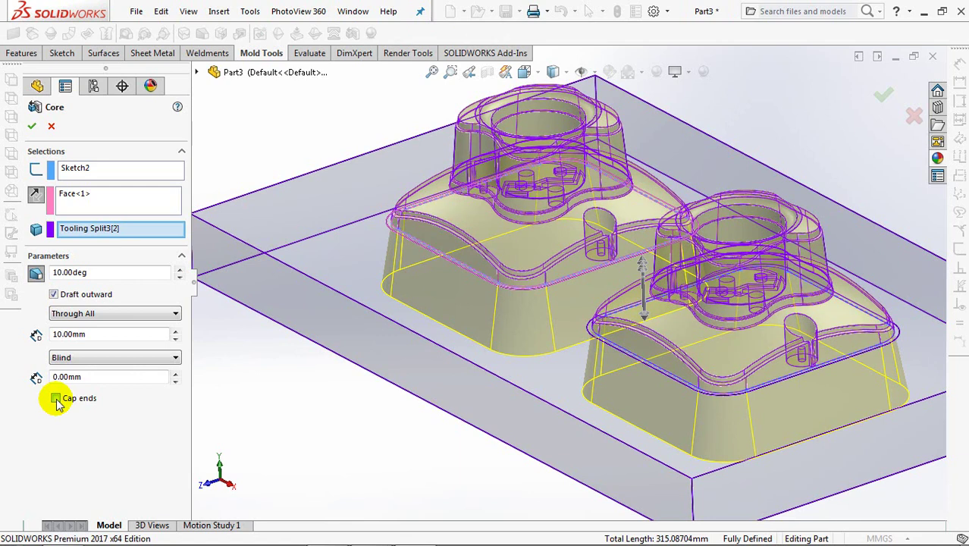
Confirm the Core, then temporarily hide both core bodies to inspect their cavities.
left_click(31, 126)
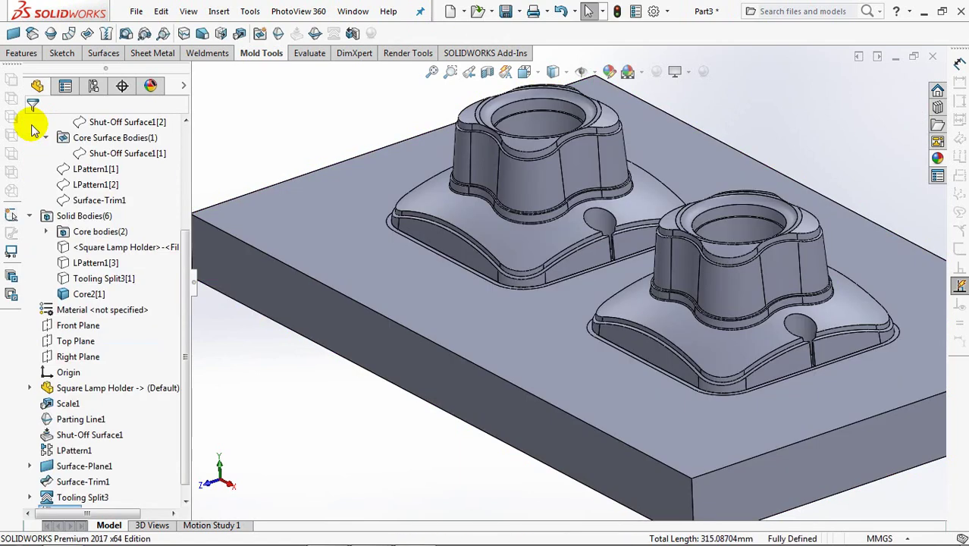
left_click(536, 261)
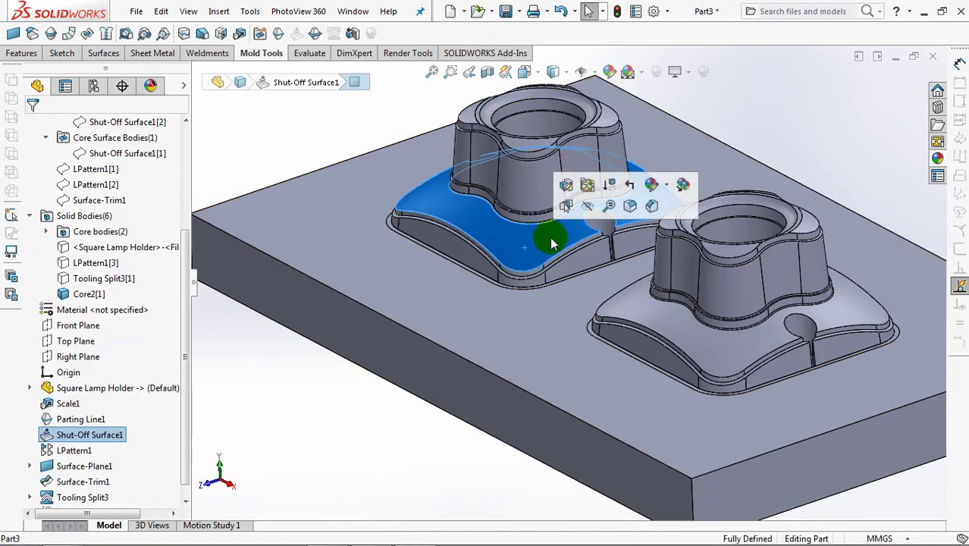
left_click(589, 206)
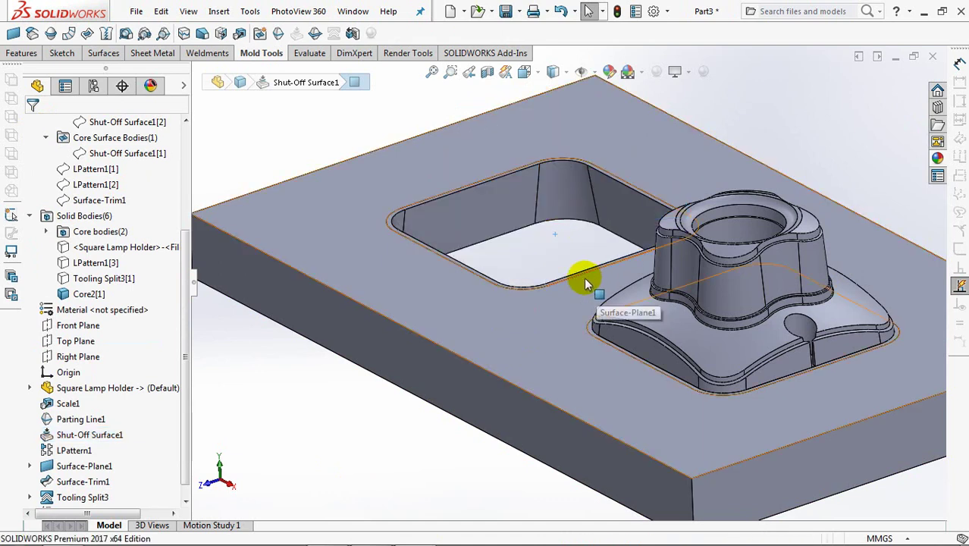
left_click(634, 313)
left_click(696, 258)
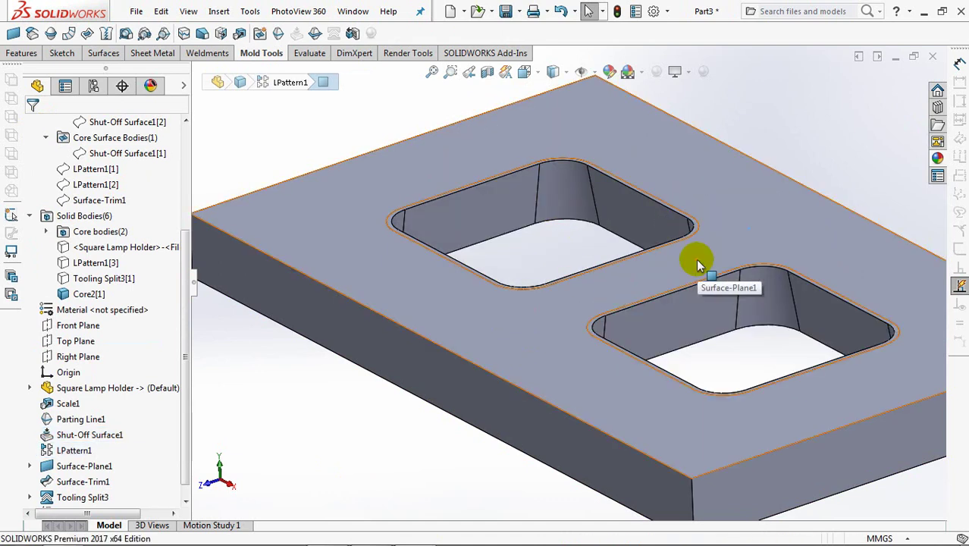
left_click(561, 12)
left_click(561, 11)
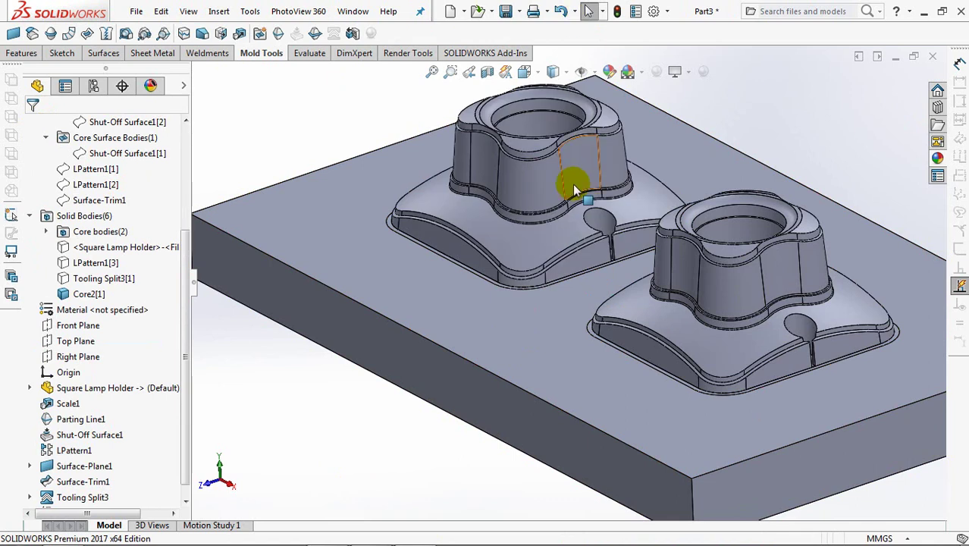
Inspect the core inserts in a section view from a low side angle, then turn it off.
middle_click_drag(573, 162, 572, 208)
left_click(487, 71)
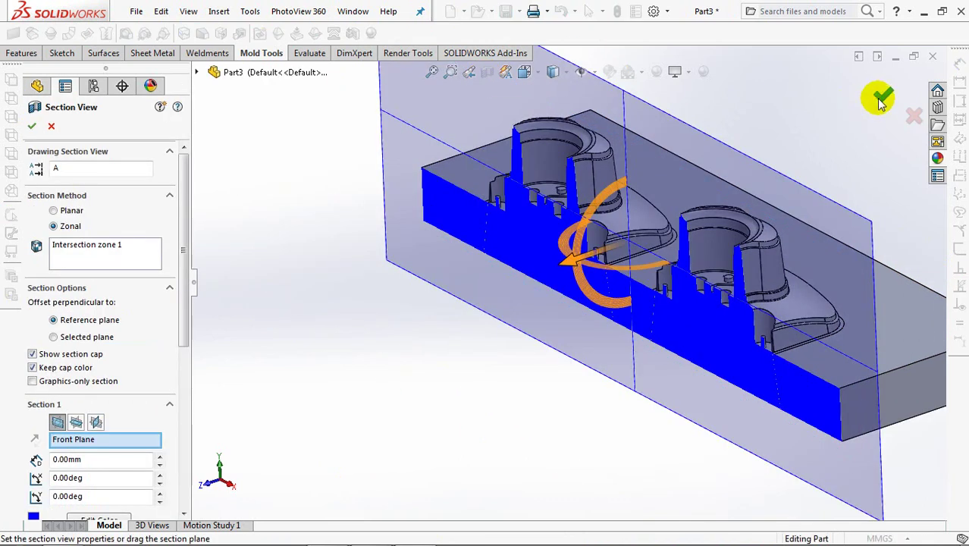
left_click(880, 99)
middle_click_drag(755, 247, 752, 223)
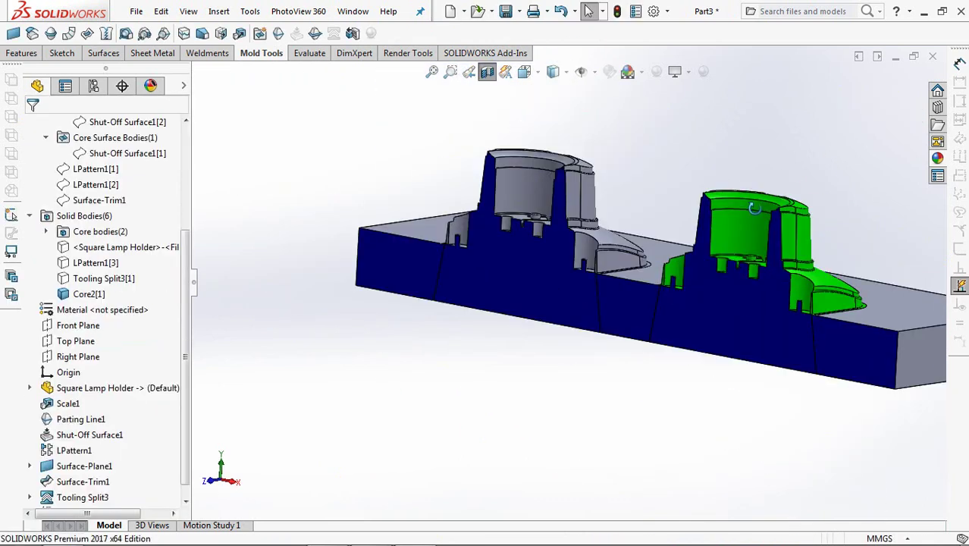
left_click(486, 71)
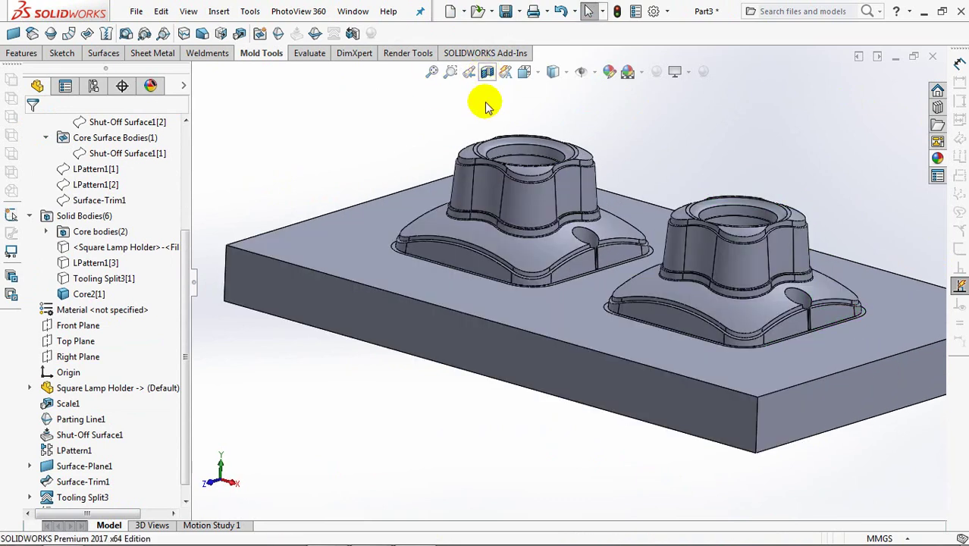
Select Sketch1 under Tooling Split3 in the feature tree.
scroll(189, 340, "down", 1)
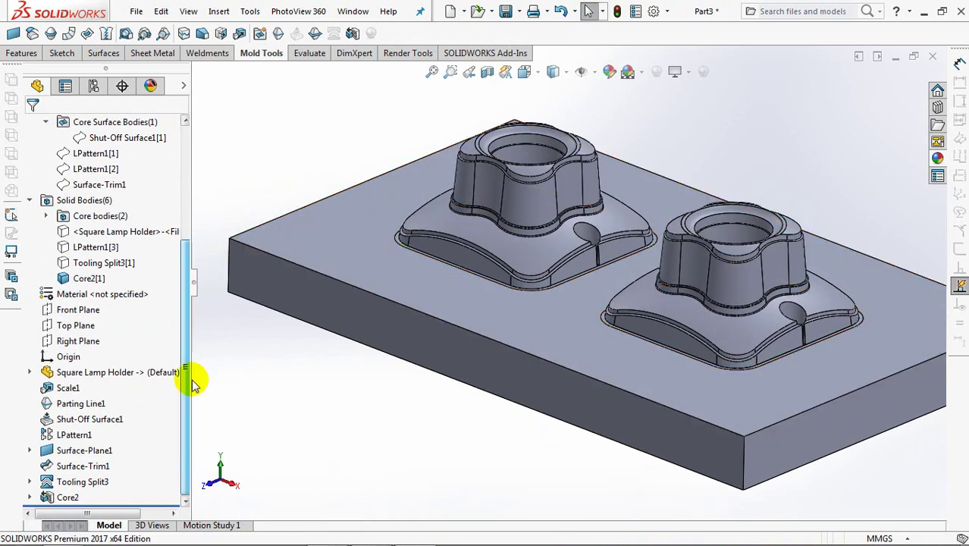
left_click(30, 481)
left_click(64, 498)
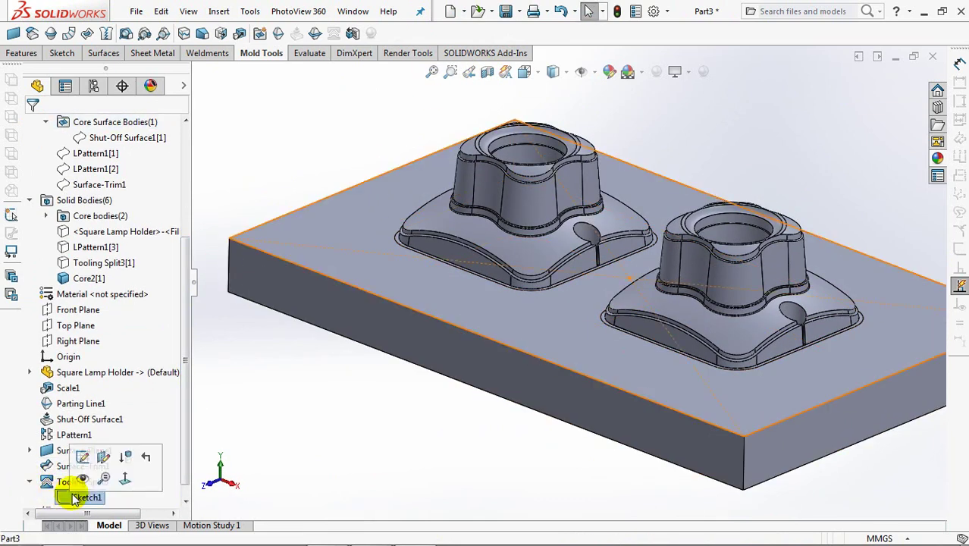
left_click(21, 53)
Extrude Sketch1 30 mm from the plate's bottom face as a separate, unmerged body.
left_click(13, 33)
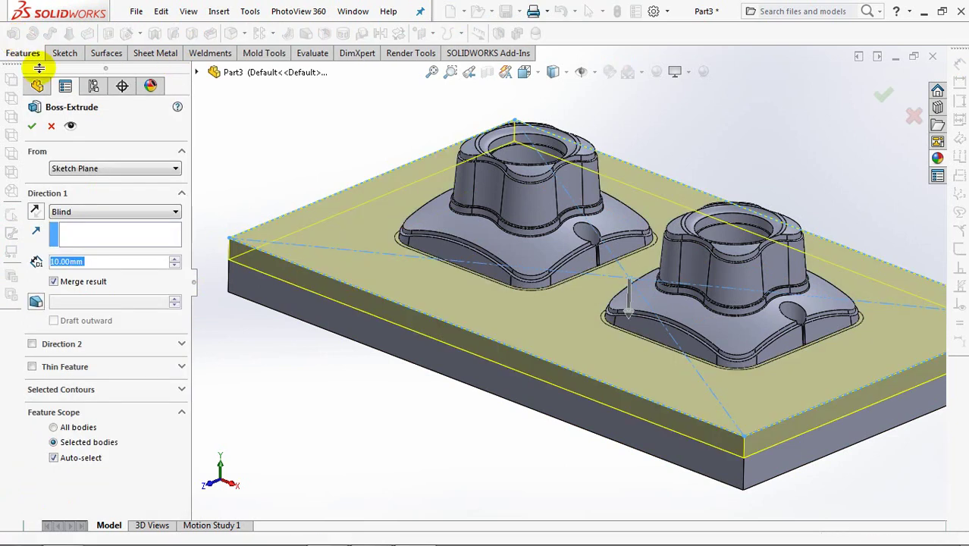
left_click(87, 168)
left_click(91, 191)
middle_click_drag(302, 223, 278, 302)
left_click(277, 301)
left_click(173, 282)
left_click(66, 305)
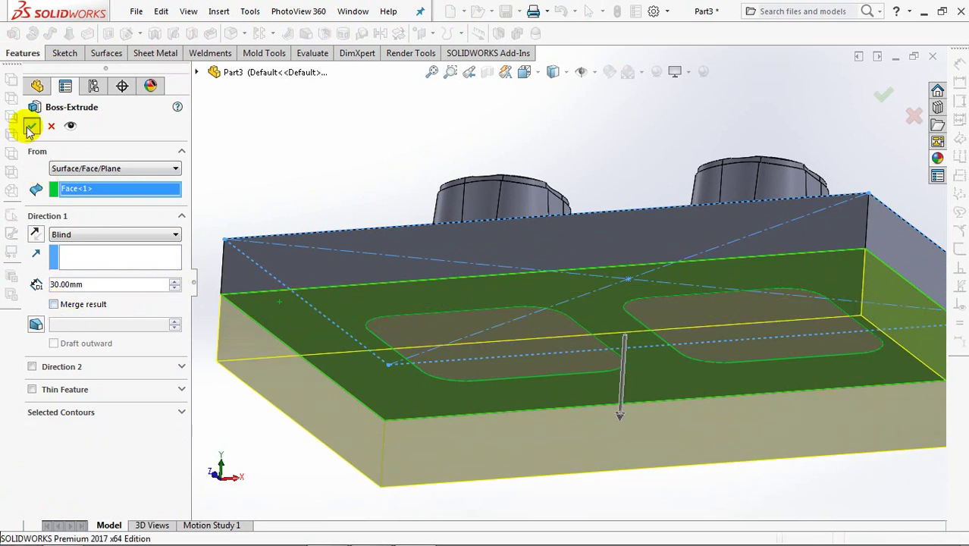
left_click(30, 130)
Hide both core inserts to expose the two square pockets and start another Core.
middle_click_drag(362, 159, 350, 281)
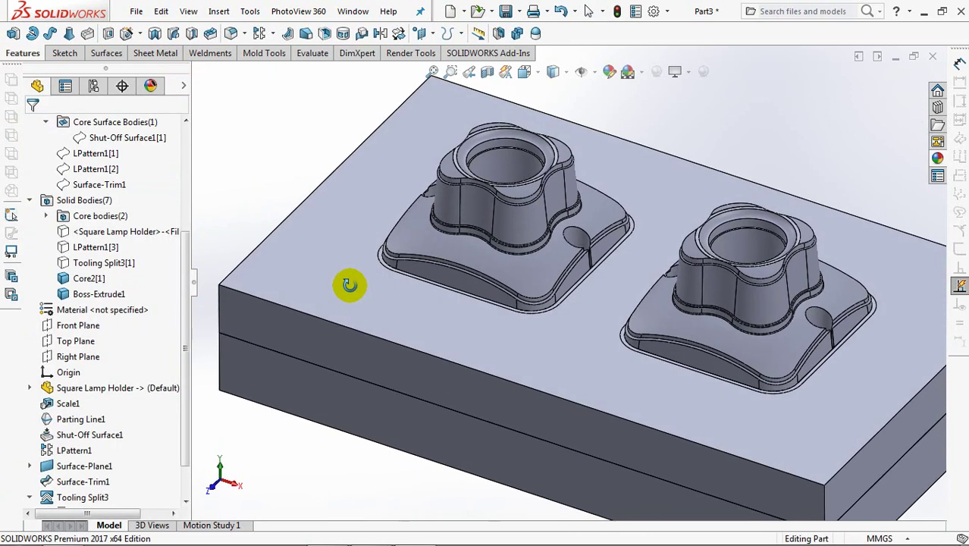
left_click(489, 263)
left_click(552, 218)
left_click(682, 328)
left_click(718, 282)
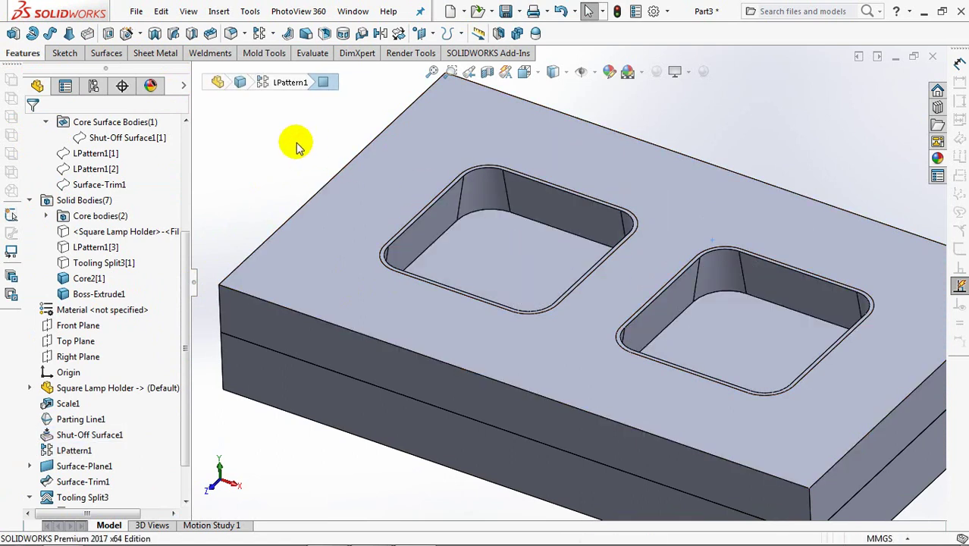
left_click(261, 55)
left_click(347, 33)
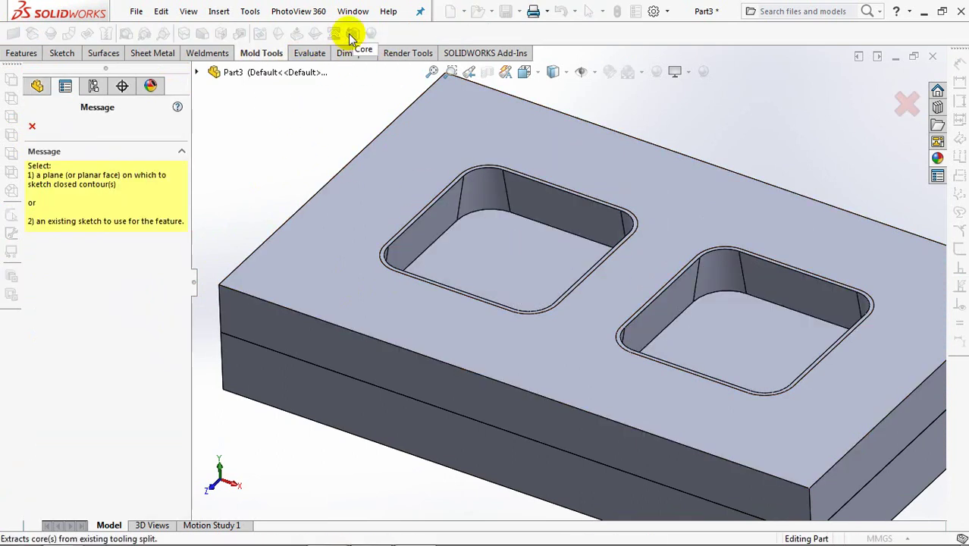
Sketch on the cavity floor, converting both cavities' tangent edge loops into sketch geometry.
left_click(508, 243)
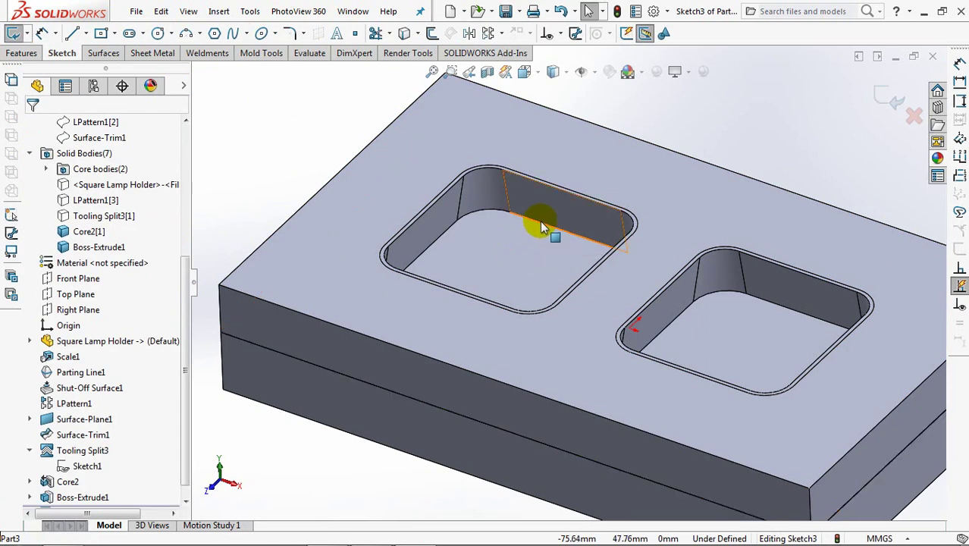
right_click(541, 227)
left_click(567, 247)
left_click(404, 34)
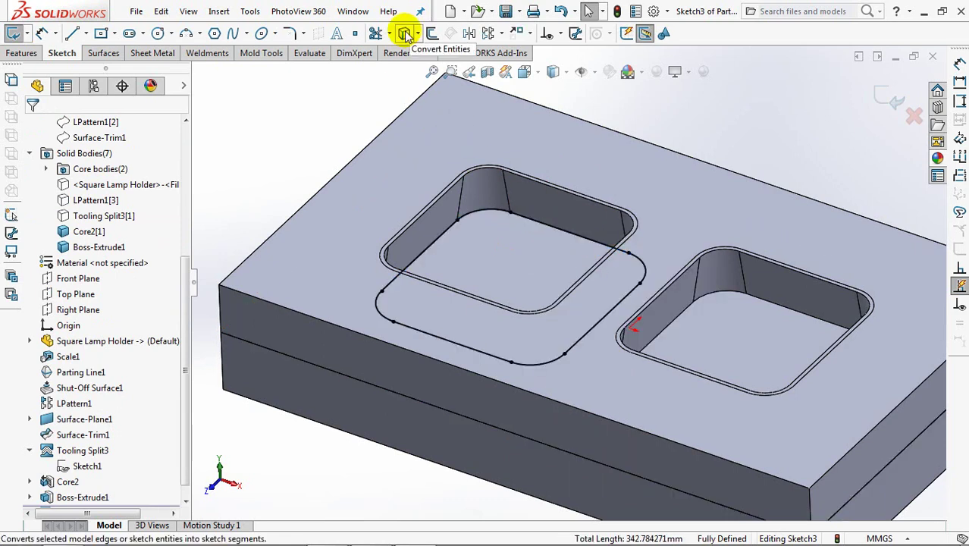
right_click(777, 309)
left_click(790, 305)
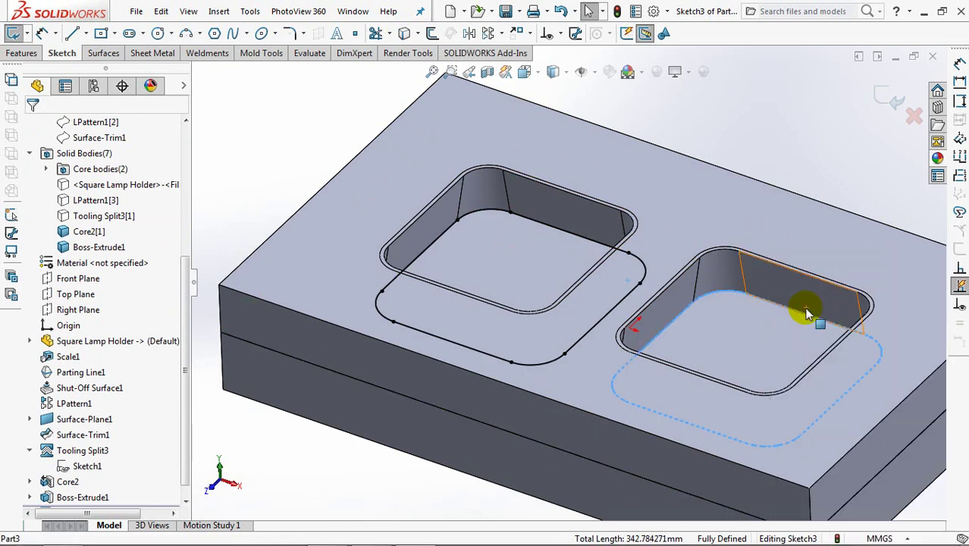
left_click(404, 34)
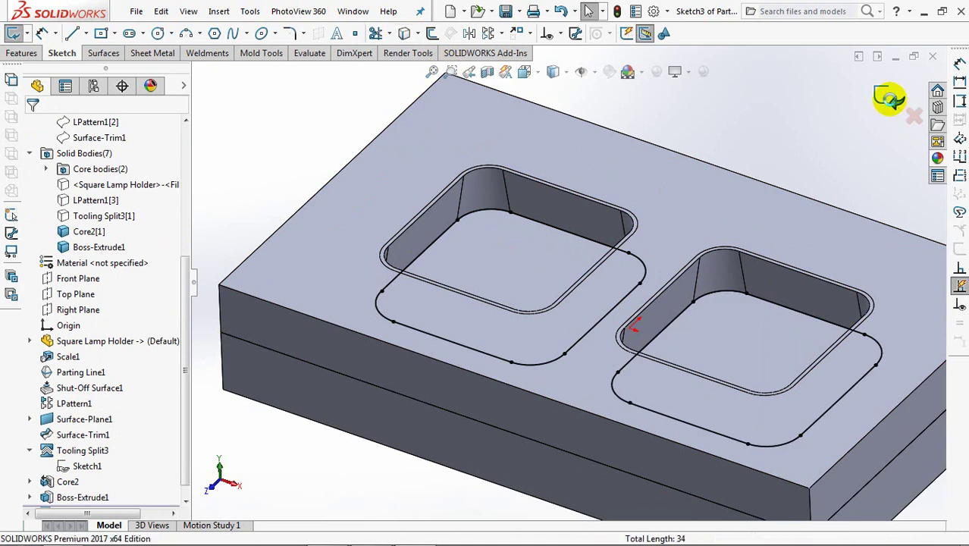
Create Core4 with no draft, extending 10 mm in the second direction.
left_click(889, 97)
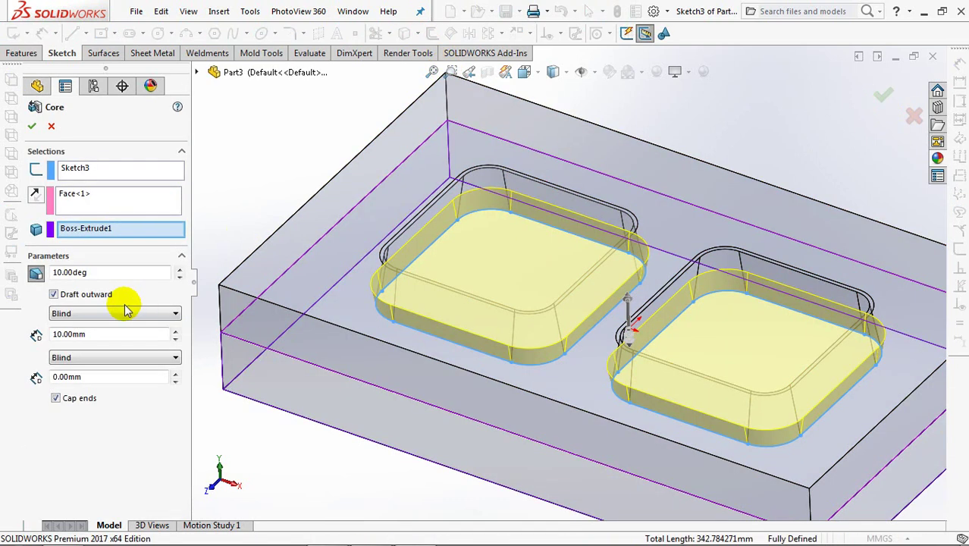
left_click(36, 276)
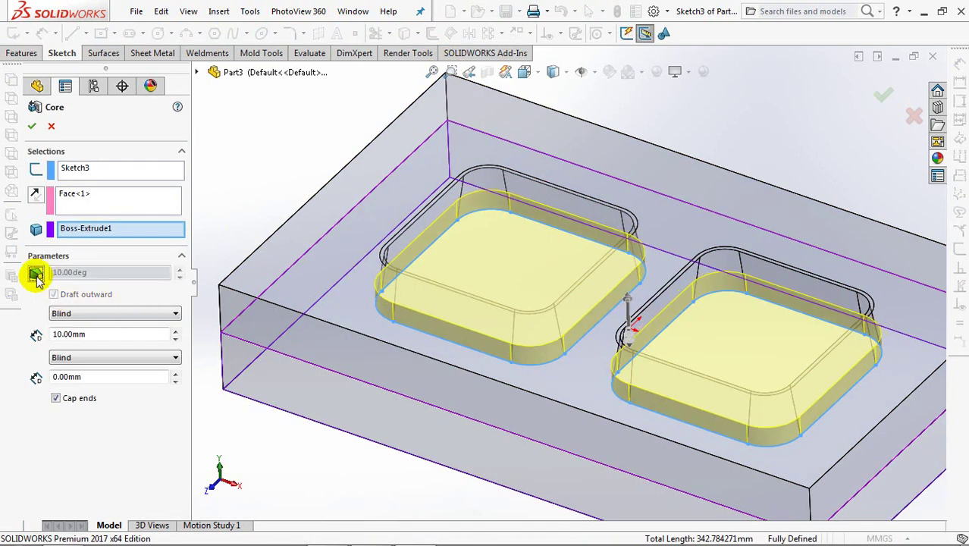
left_click(175, 374)
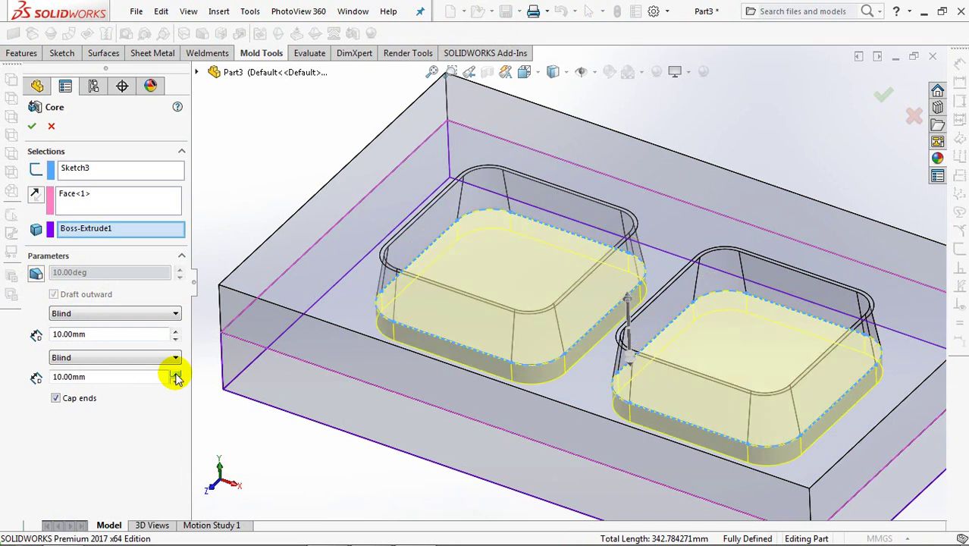
left_click(31, 128)
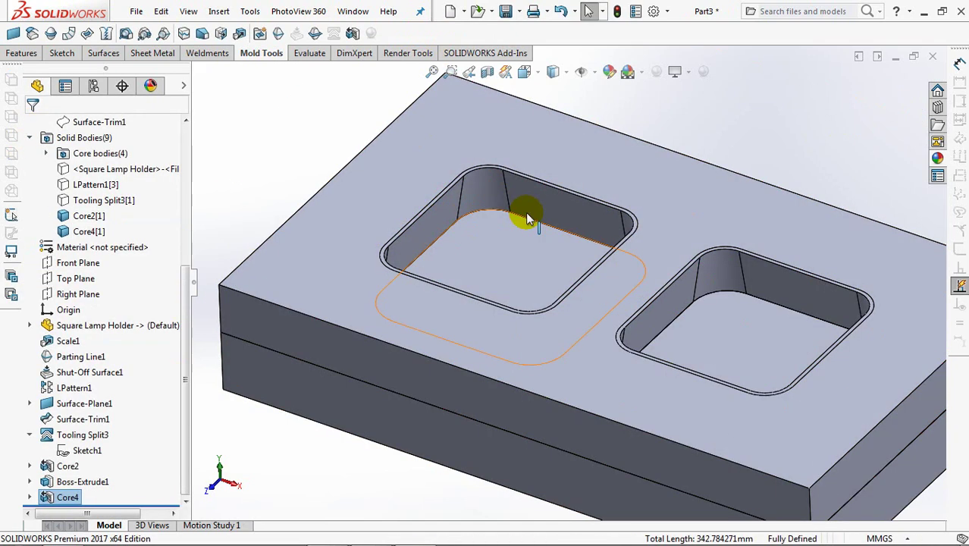
left_click(487, 72)
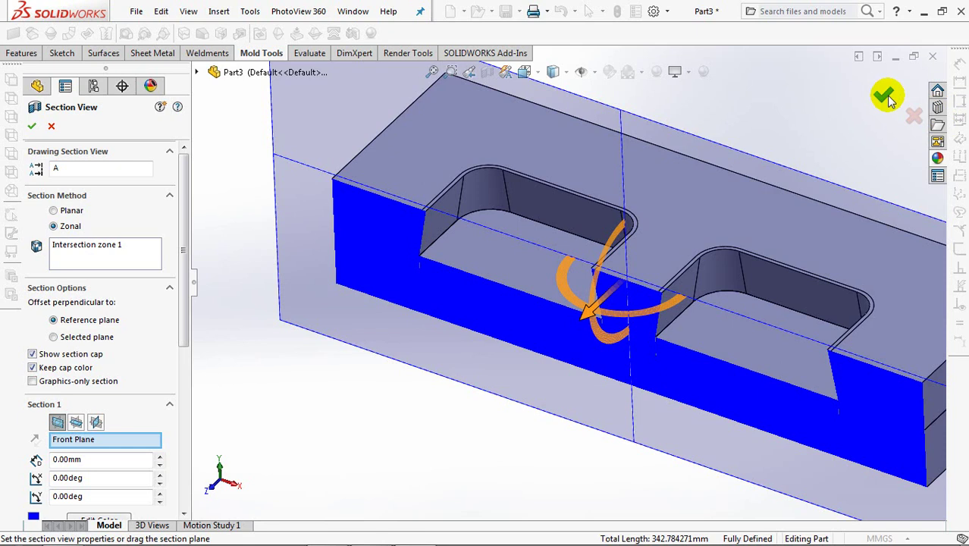
Apply the section cut and inspect Core2[3] and Core2[2] in the Core bodies folder, then remove the section.
left_click(886, 96)
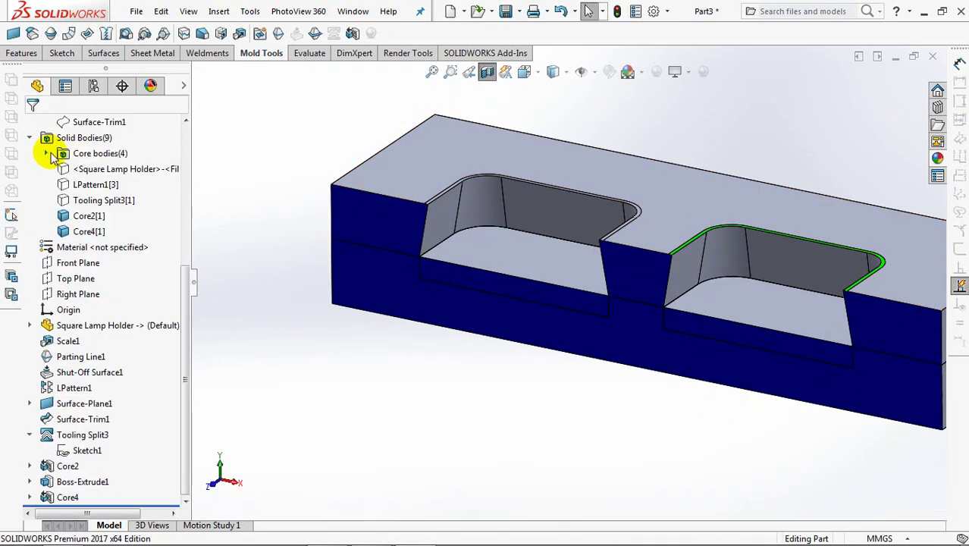
left_click(47, 154)
left_click(100, 184)
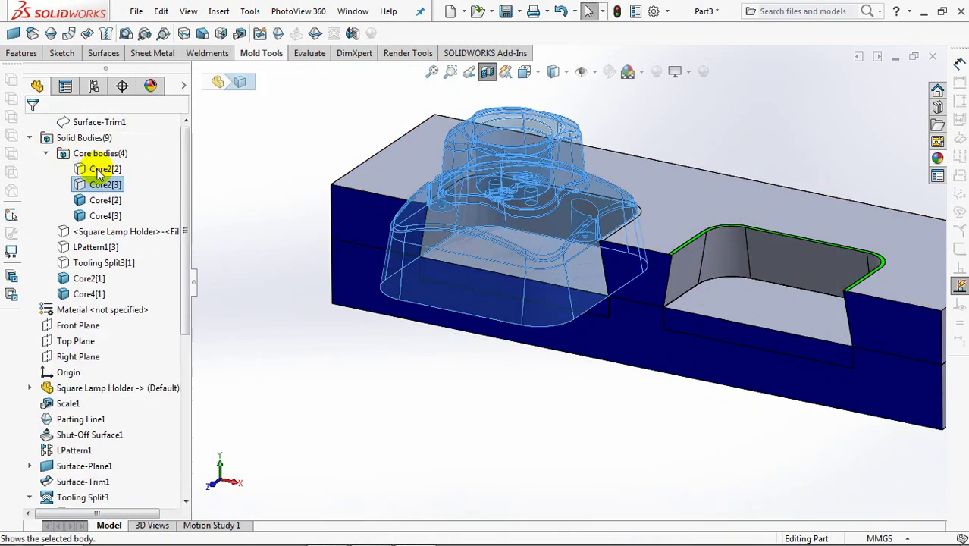
left_click(105, 168)
left_click(129, 152)
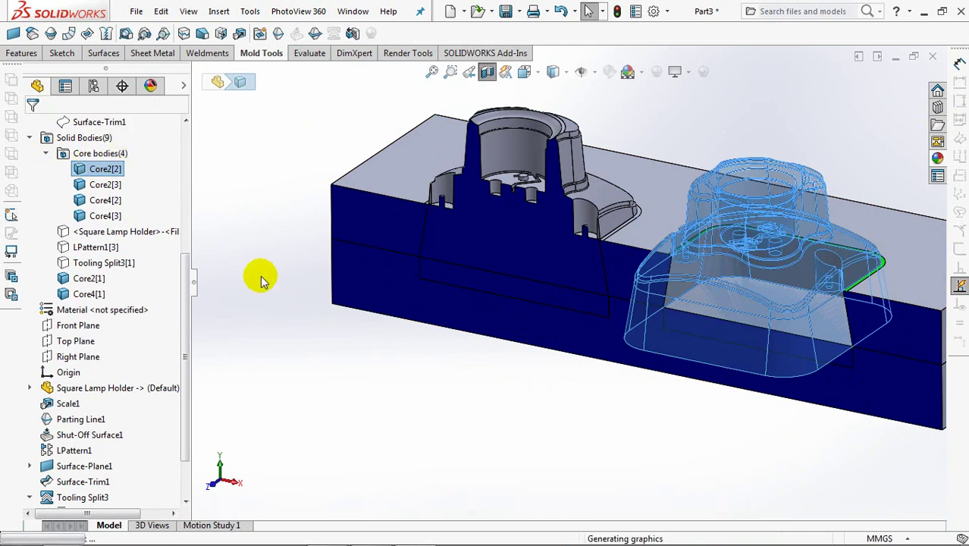
left_click(280, 288)
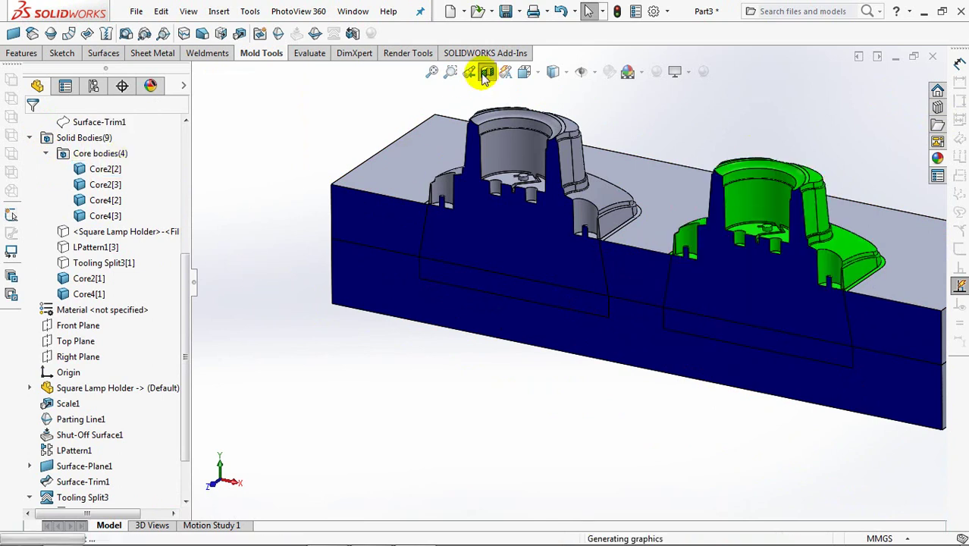
left_click(487, 71)
Hide the base plate block beneath the two core inserts.
left_click(326, 228)
left_click(410, 190)
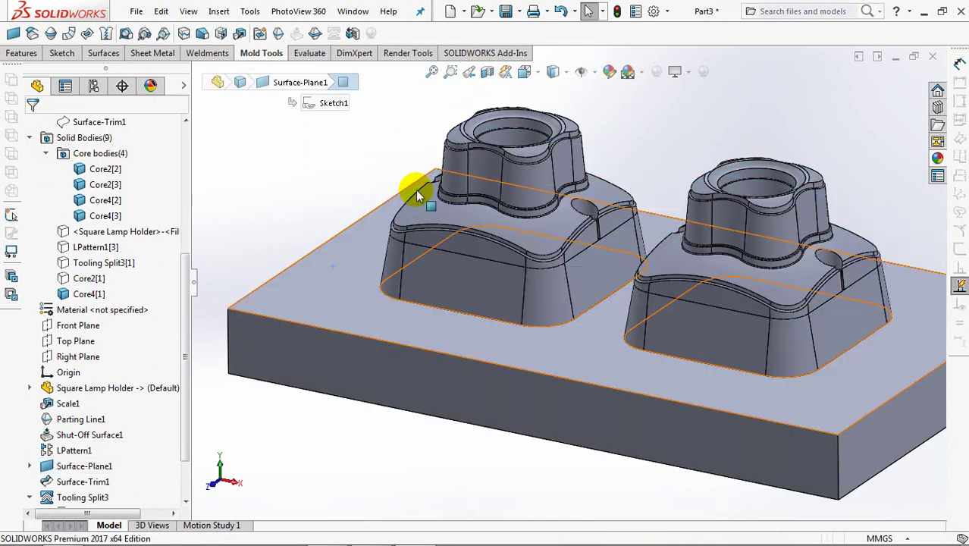
left_click(330, 303)
left_click(417, 258)
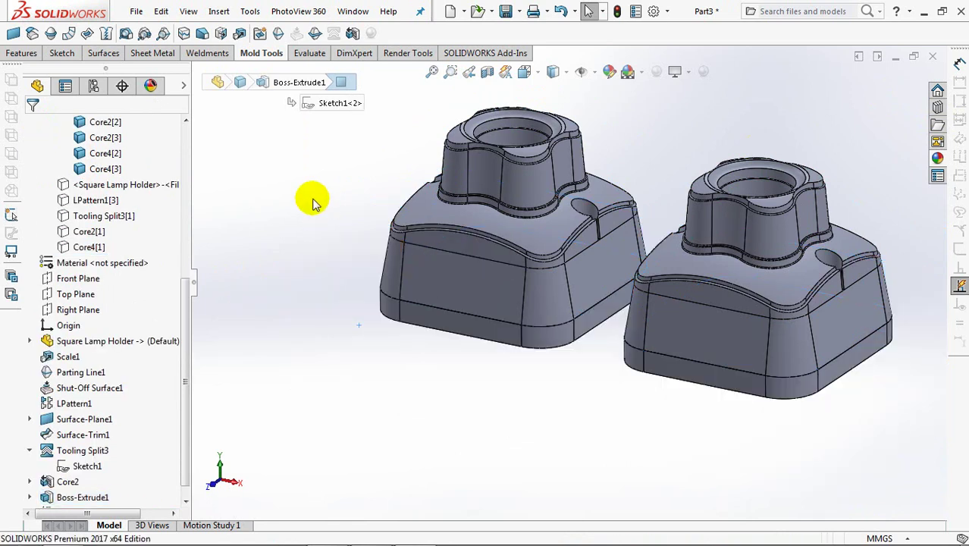
left_click(36, 57)
Add-combine Core2[3] and Core4[3] into one left insert body (Combine1).
left_click(519, 30)
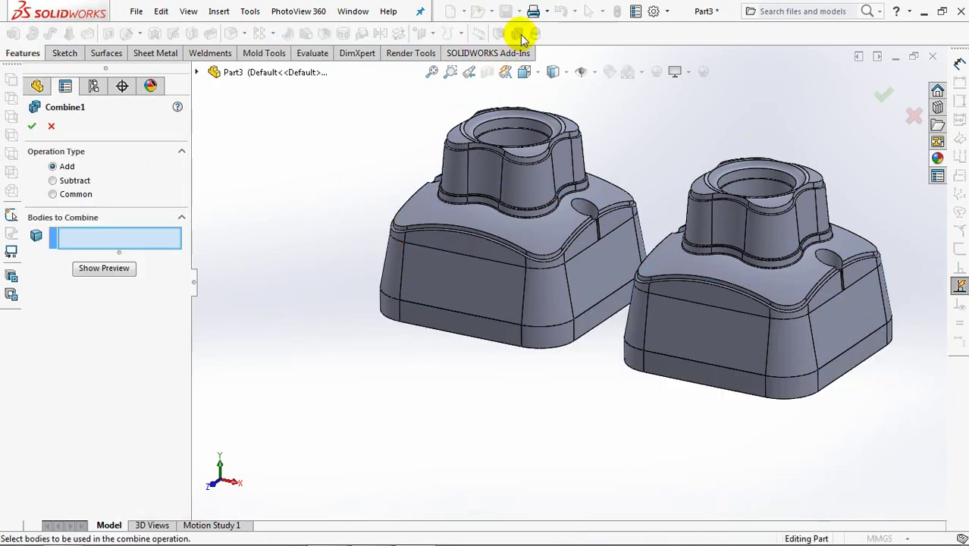
left_click(459, 330)
left_click(459, 330)
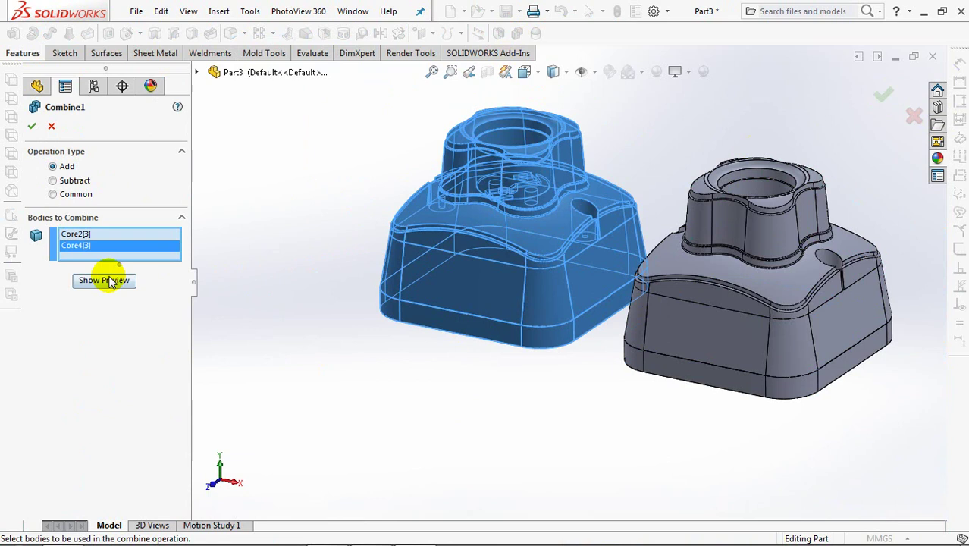
left_click(23, 125)
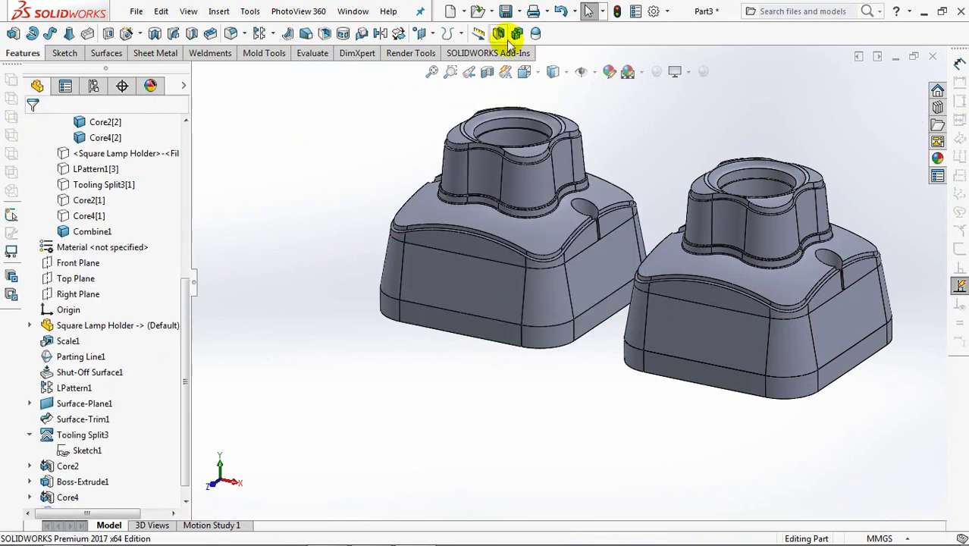
Add-combine Core2[2] and Core4[2] into one right insert body (Combine2).
left_click(518, 33)
left_click(706, 305)
left_click(706, 305)
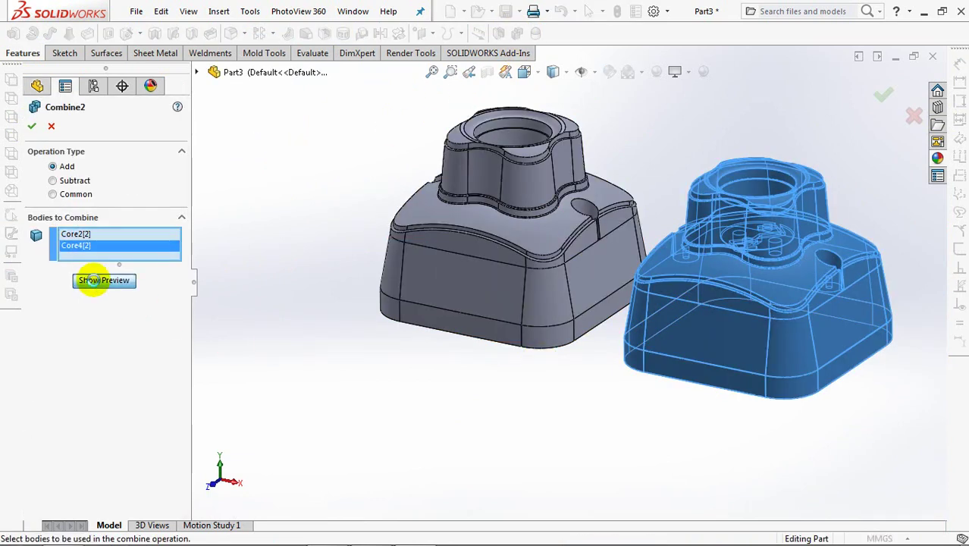
left_click(32, 126)
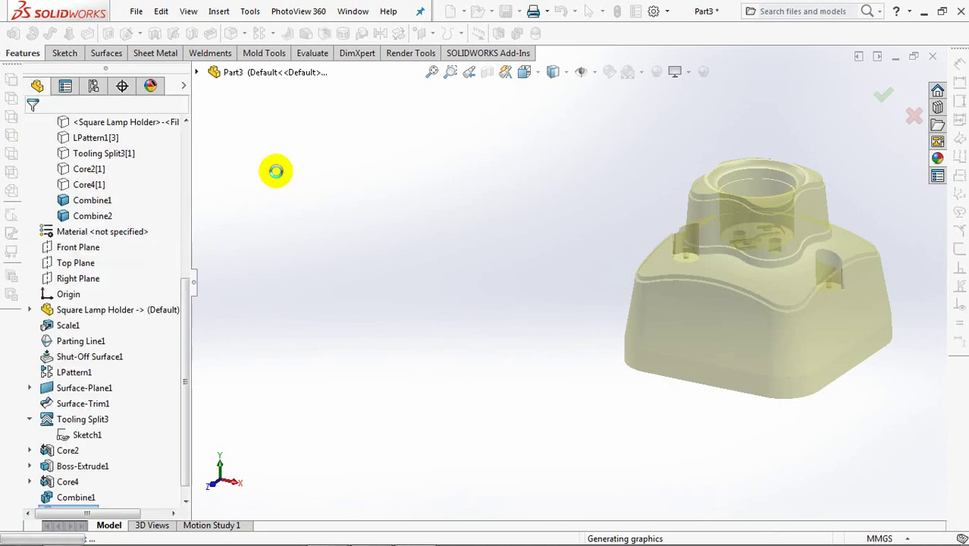
Show the hidden Core2[1] and Tooling Split3[1] plate bodies again.
left_click(89, 168)
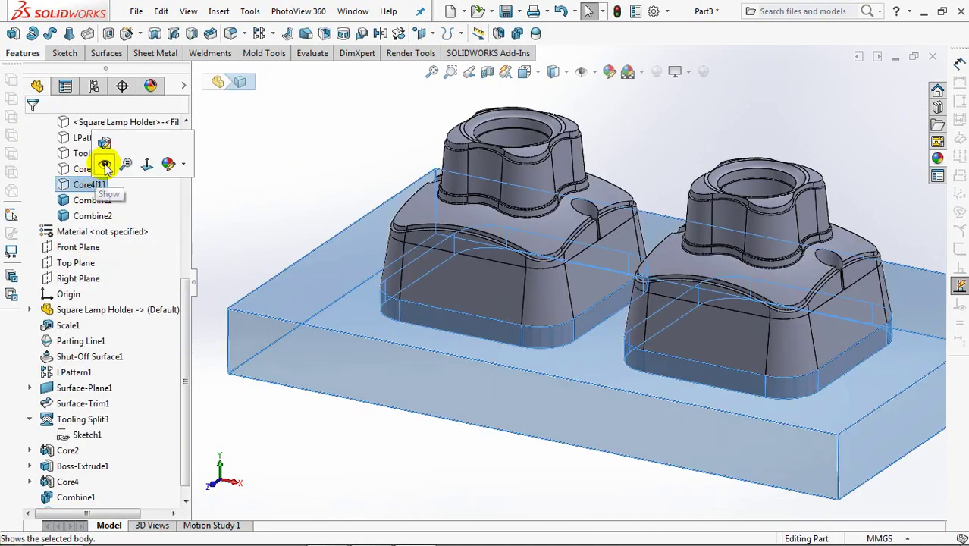
left_click(86, 146)
left_click(87, 149)
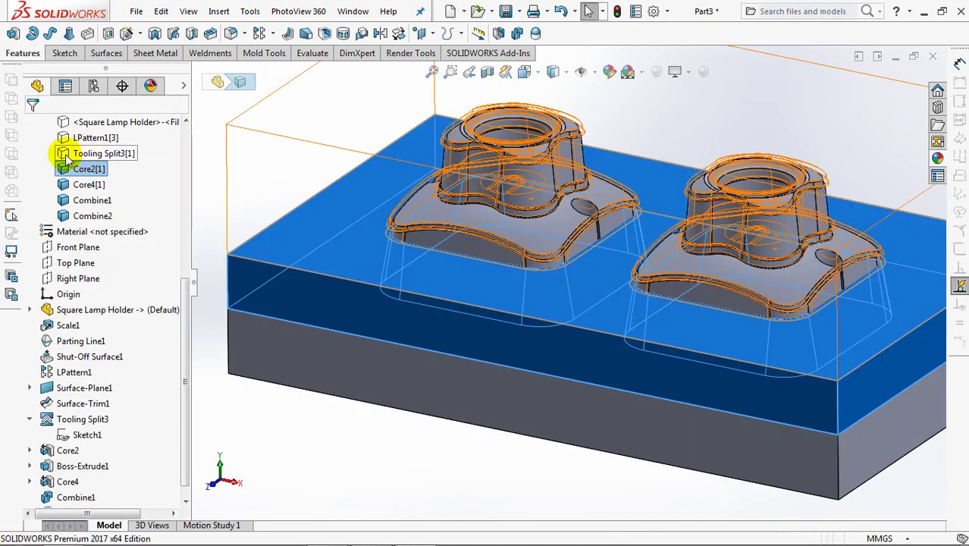
left_click(67, 157)
left_click(65, 128)
left_click(388, 425)
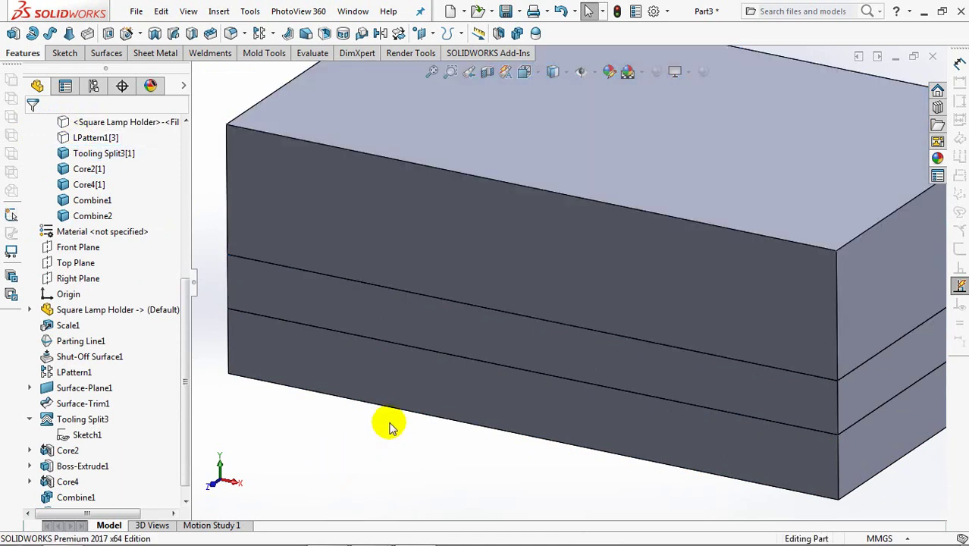
Zoom to fit and view a section cut of the stacked mold from the Front view.
key("f")
left_click(487, 72)
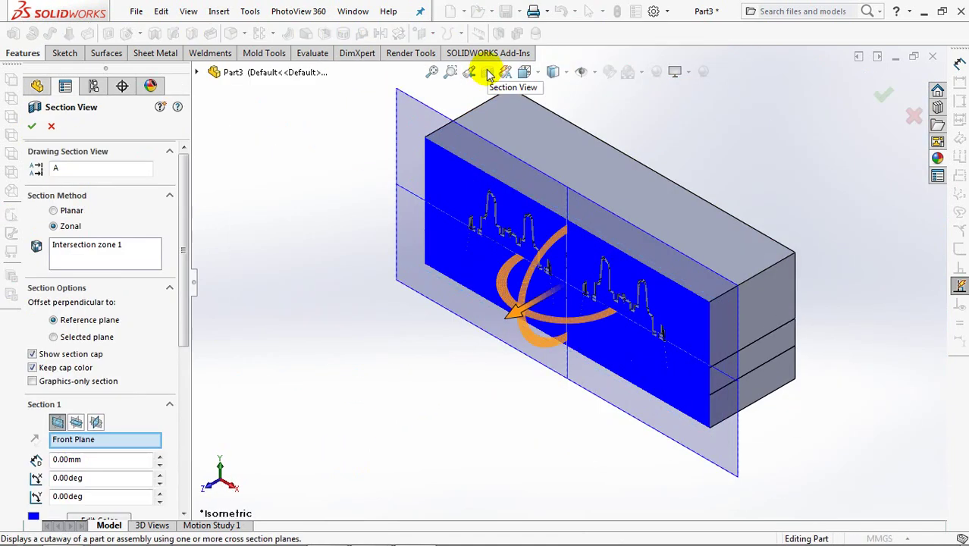
left_click(882, 96)
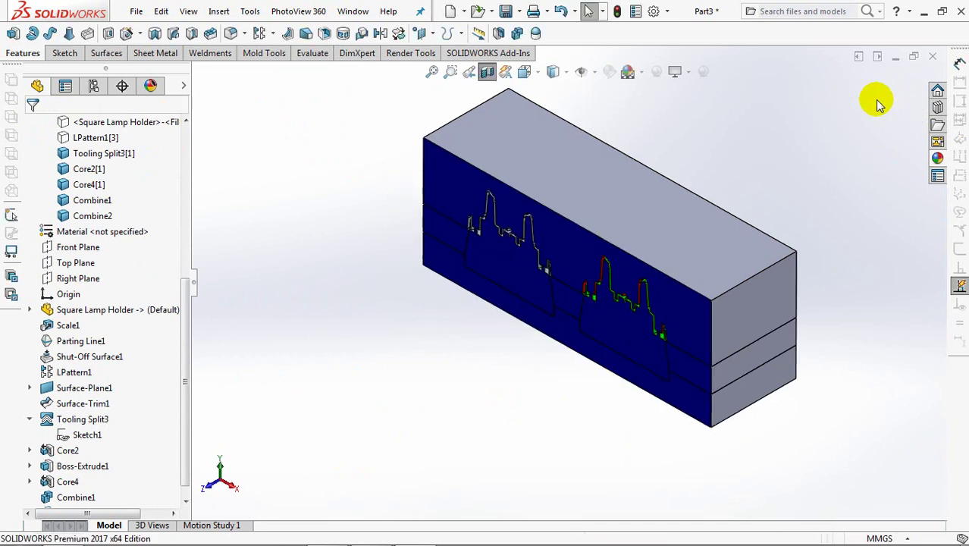
key("ctrl+1")
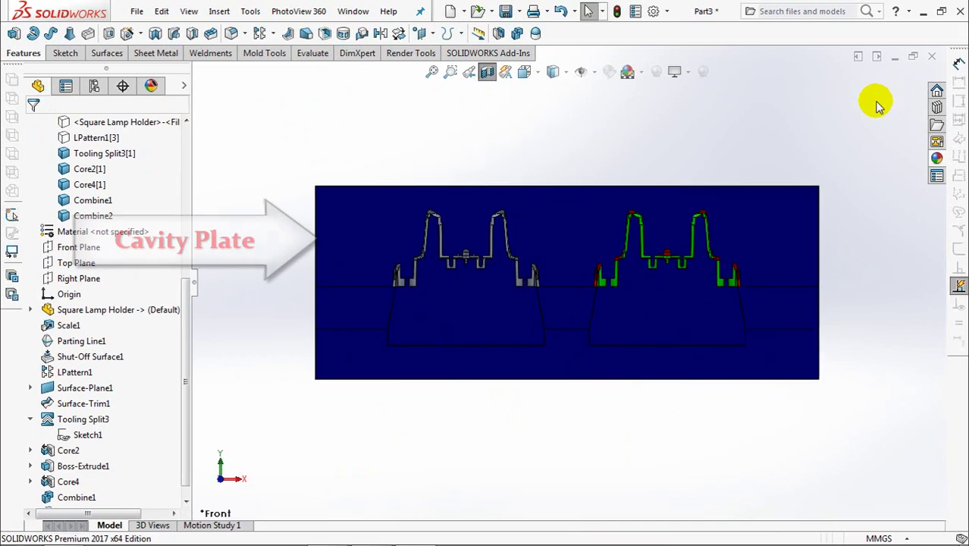